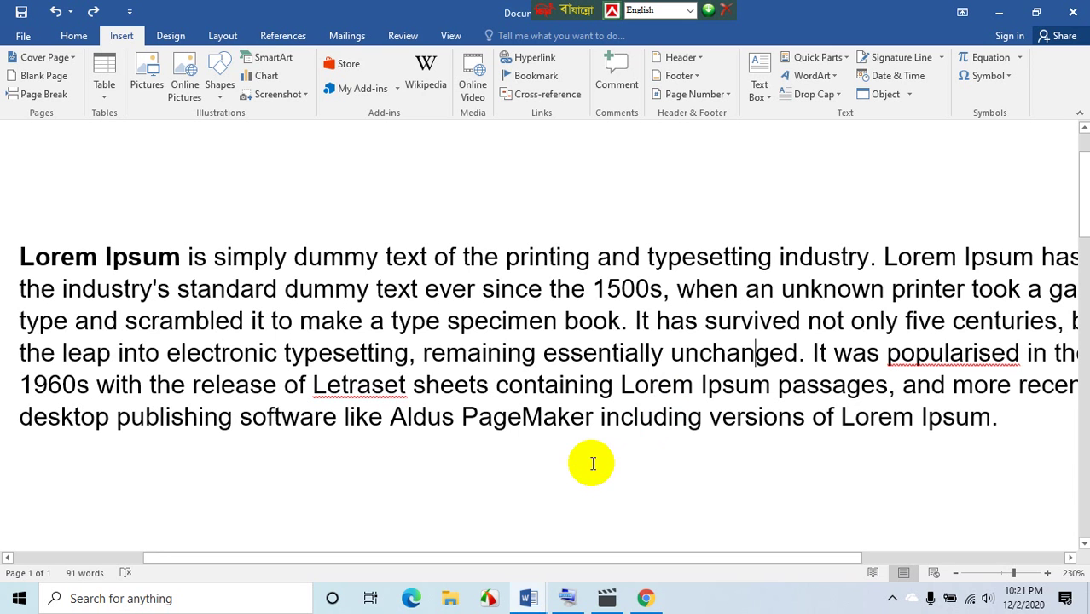
# - Delete the words "of Lorem Ipsum." from the end of the paragraph, working backward from the final period
pyautogui.click(1003, 425)
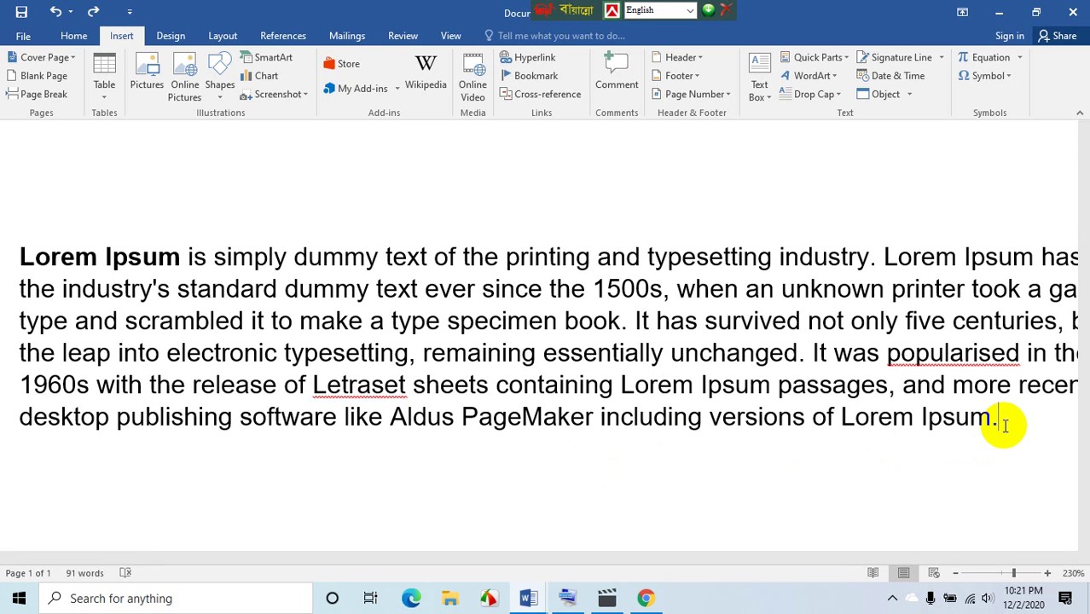
pyautogui.press('BackSpace')
pyautogui.press('BackSpace')
pyautogui.press('BackSpace')
pyautogui.press('BackSpace')
pyautogui.press('BackSpace')
pyautogui.press('BackSpace')
pyautogui.press('BackSpace')
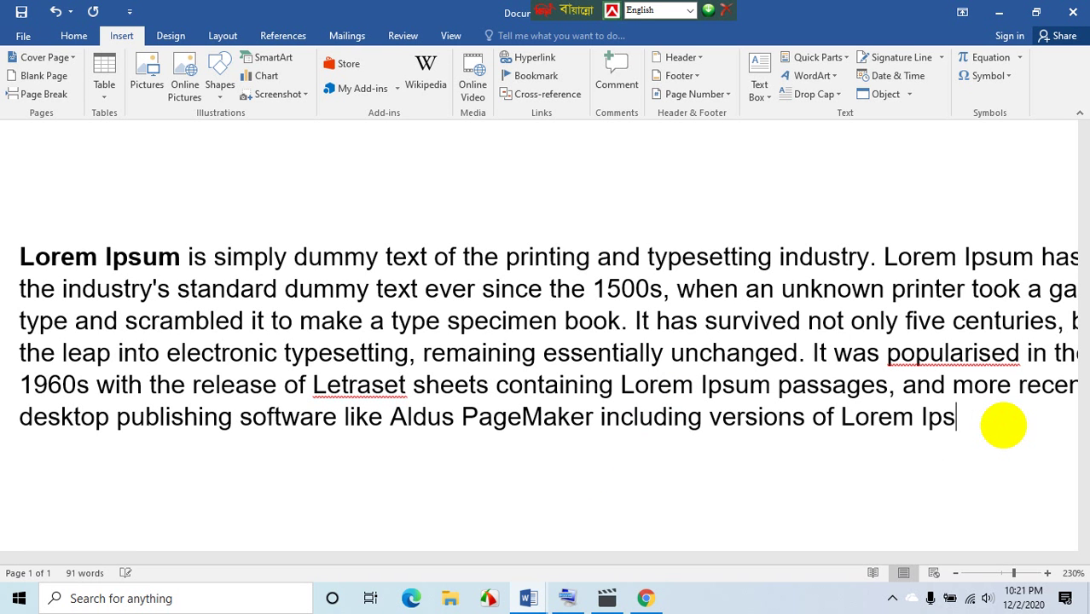
pyautogui.press('BackSpace')
pyautogui.press('BackSpace')
pyautogui.press('BackSpace')
pyautogui.press('BackSpace')
pyautogui.press('BackSpace')
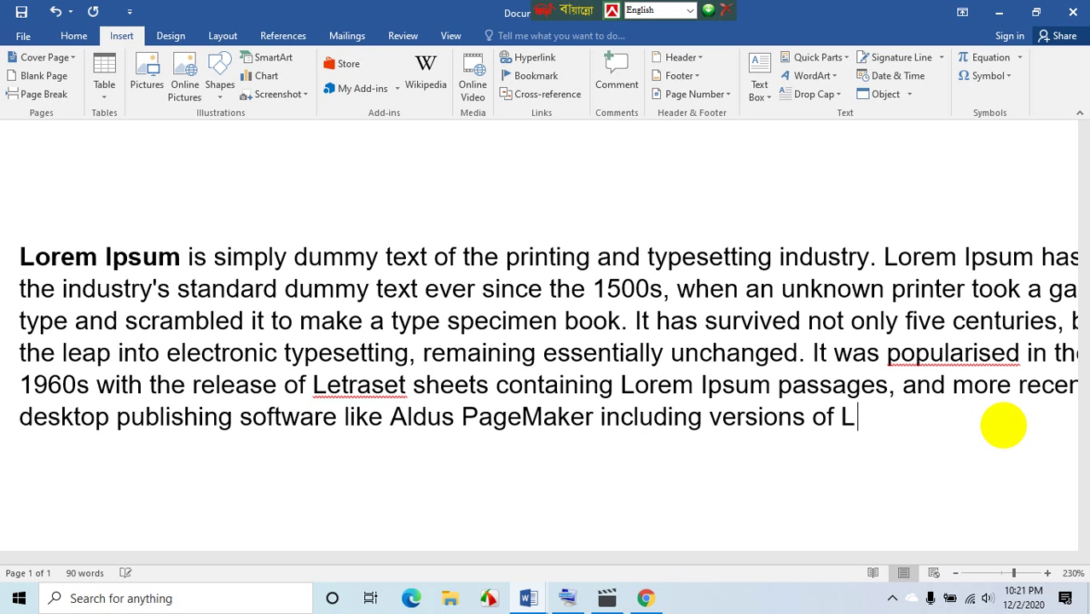
pyautogui.press('BackSpace')
pyautogui.press('BackSpace')
pyautogui.press('BackSpace')
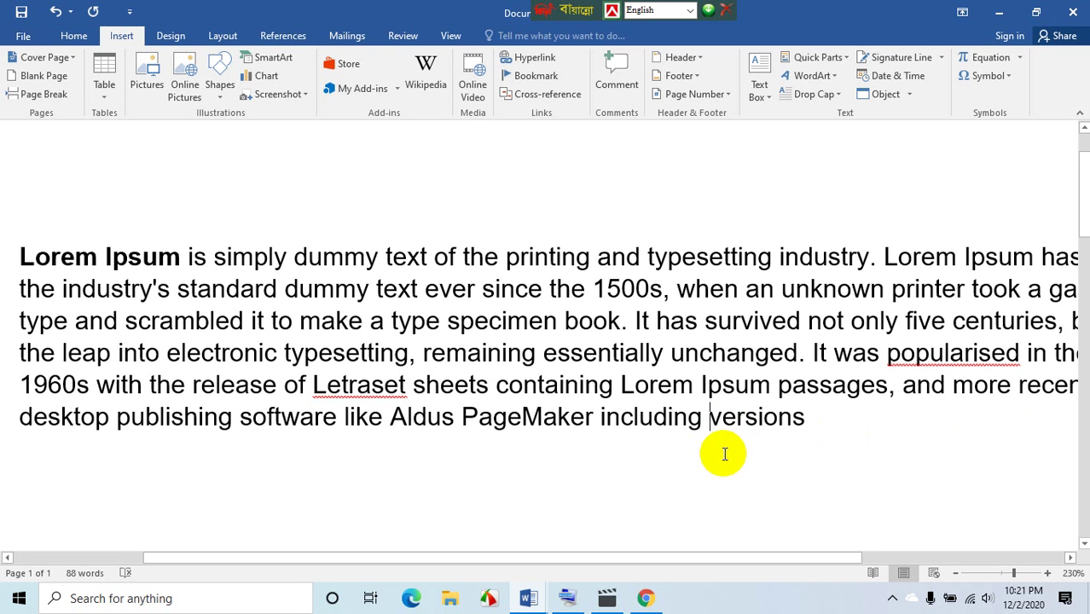
# - Delete the word "versions" at the end of the paragraph, erasing forward from its first letter
pyautogui.press('Delete')
pyautogui.press('Delete')
pyautogui.press('Delete')
pyautogui.press('Delete')
pyautogui.press('Delete')
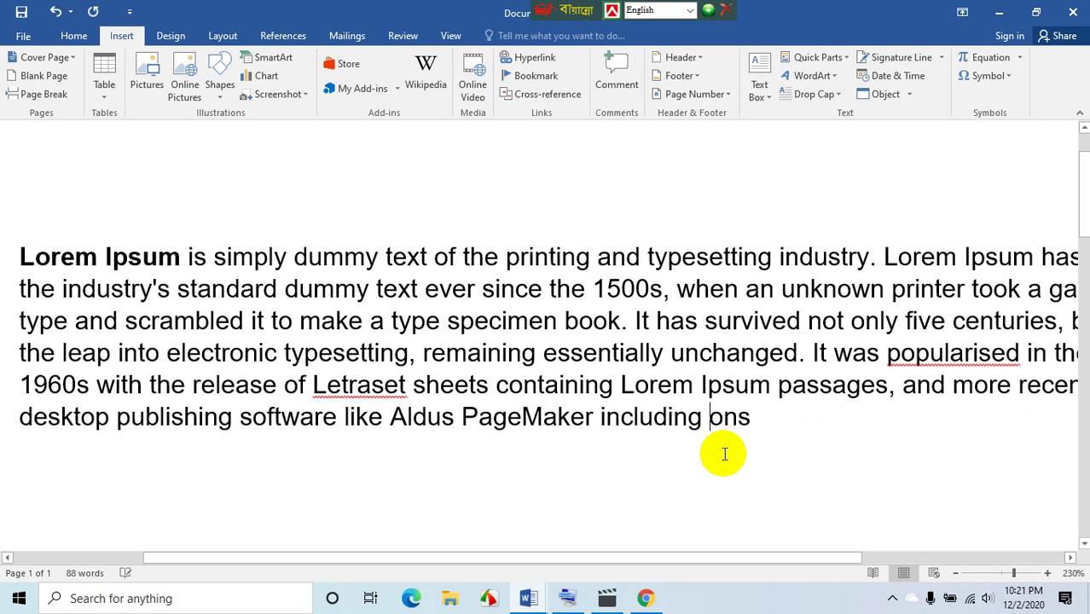
pyautogui.press('Delete')
pyautogui.press('Delete')
pyautogui.press('Delete')
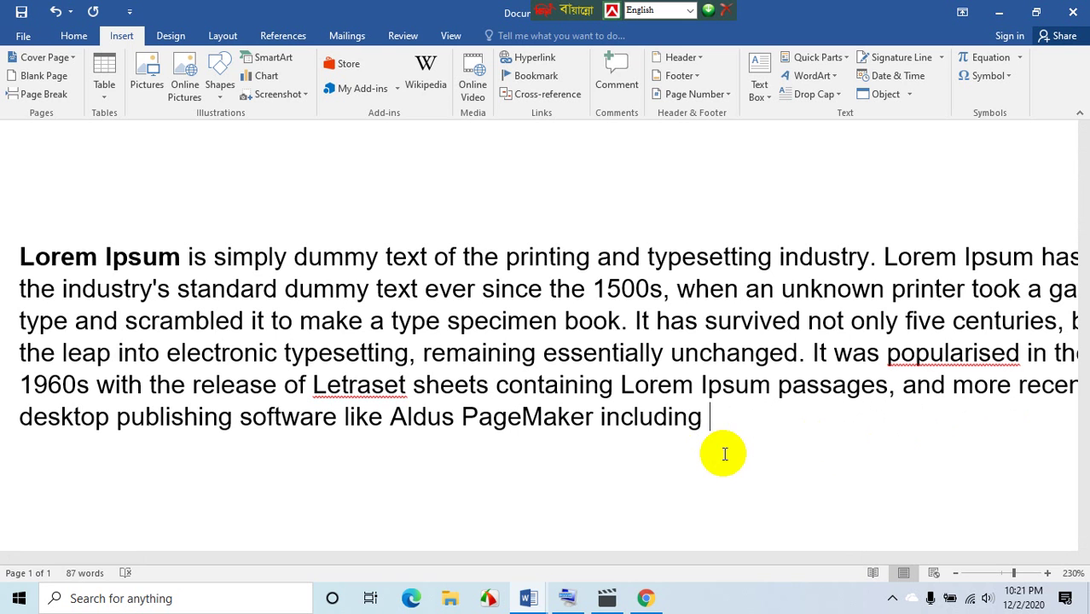
# - Delete the word "including" after "PageMaker" in the last line, erasing forward from the end of "PageMaker"
pyautogui.click(595, 420)
pyautogui.press('Delete')
pyautogui.press('Delete')
pyautogui.press('Delete')
pyautogui.press('Delete')
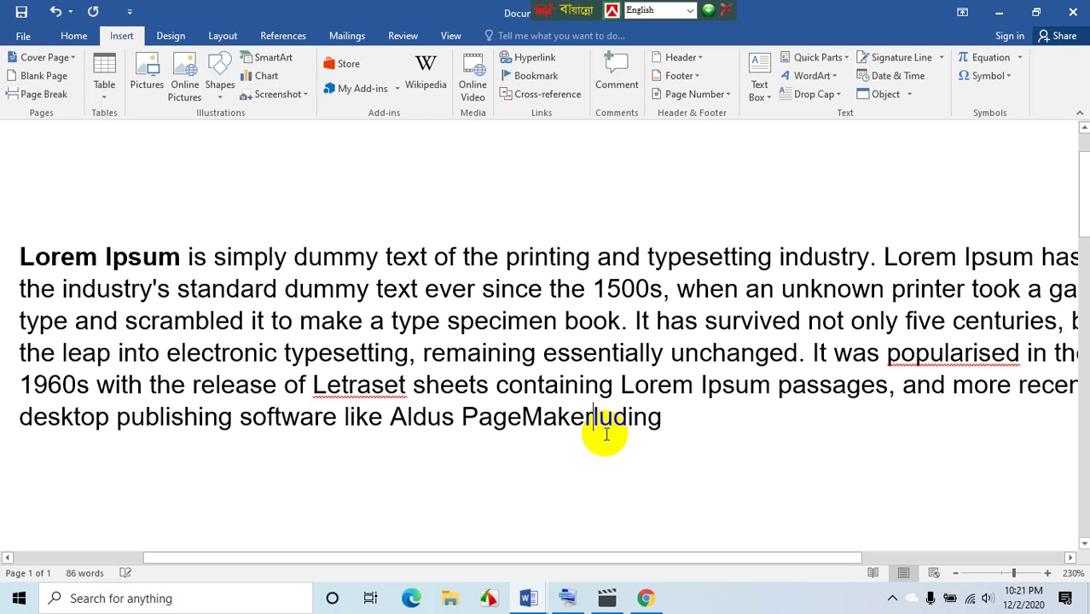
pyautogui.press('Delete')
pyautogui.press('Delete')
pyautogui.press('Delete')
pyautogui.press('Delete')
pyautogui.press('Delete')
pyautogui.press('Delete')
# - Delete "Aldus PageMaker" backward so that the last line ends with "like"
pyautogui.press('BackSpace')
pyautogui.press('BackSpace')
pyautogui.press('BackSpace')
pyautogui.press('BackSpace')
pyautogui.press('BackSpace')
pyautogui.press('BackSpace')
pyautogui.press('BackSpace')
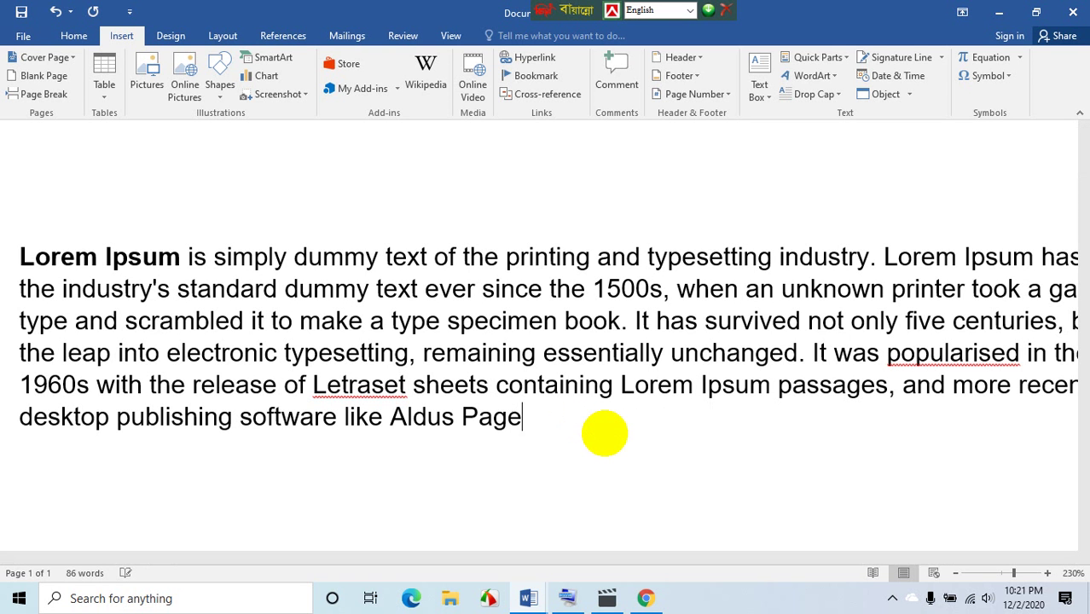
pyautogui.press('BackSpace')
pyautogui.press('BackSpace')
pyautogui.press('BackSpace')
pyautogui.press('BackSpace')
pyautogui.press('BackSpace')
pyautogui.press('BackSpace')
pyautogui.press('BackSpace')
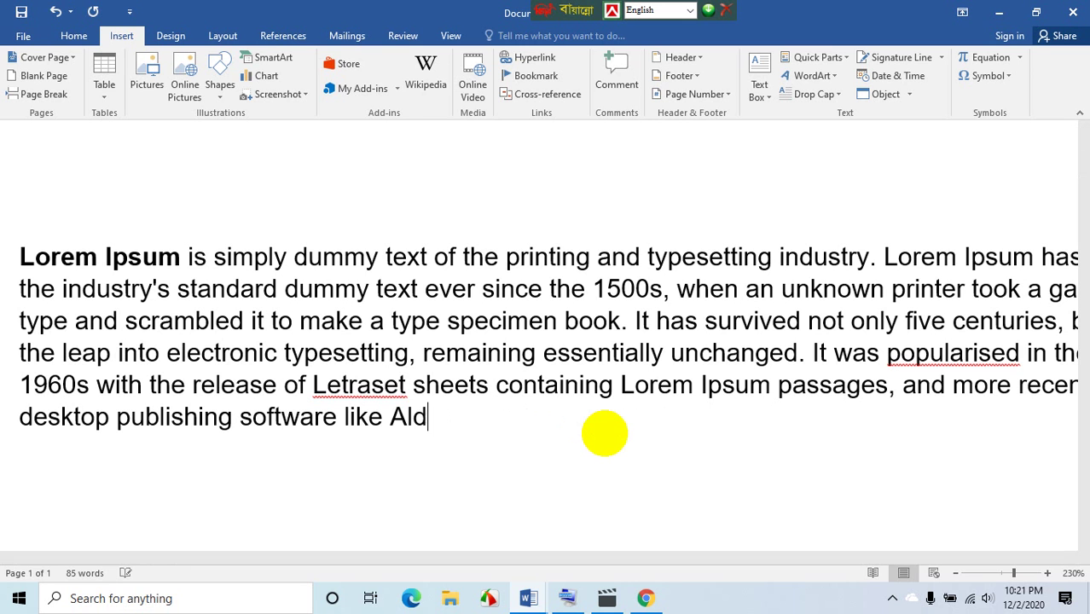
pyautogui.press('BackSpace')
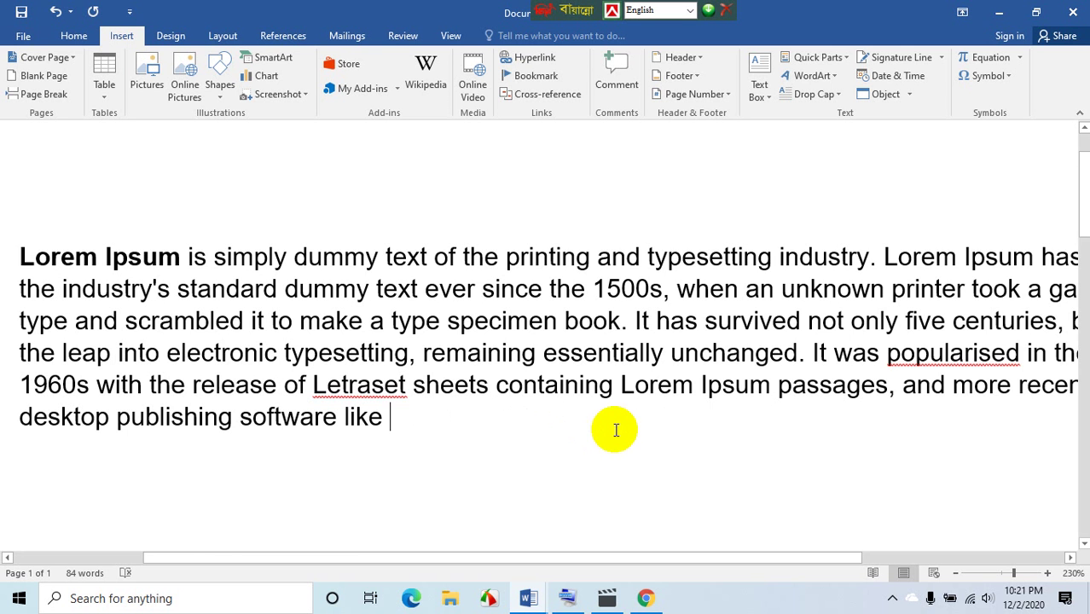
# - Add a run of blank lines below the paragraph, starting after "like"
pyautogui.scroll(-1, 614, 427)
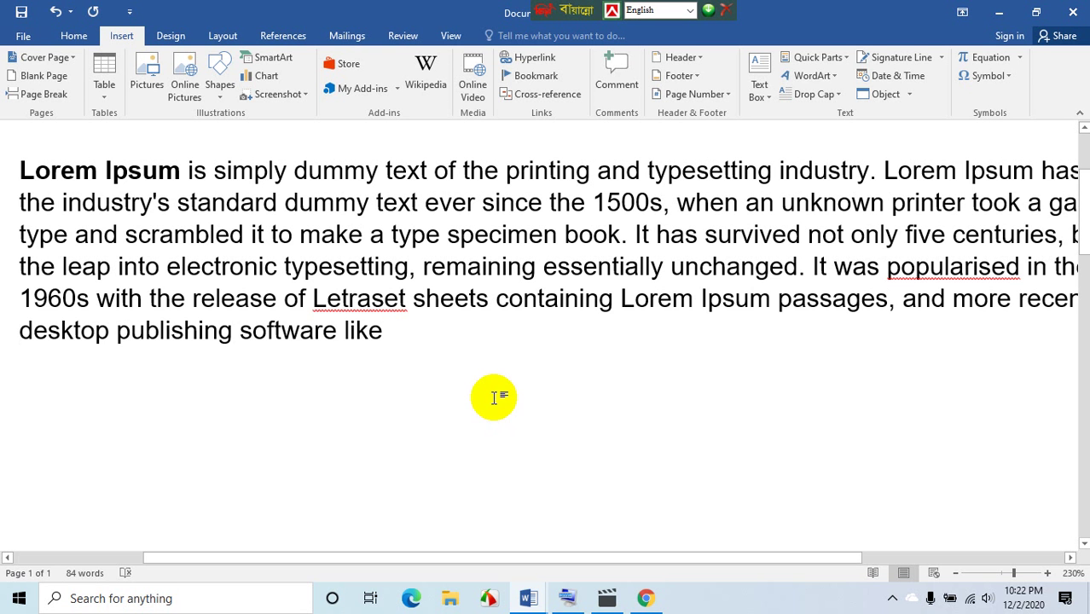
pyautogui.press('End')
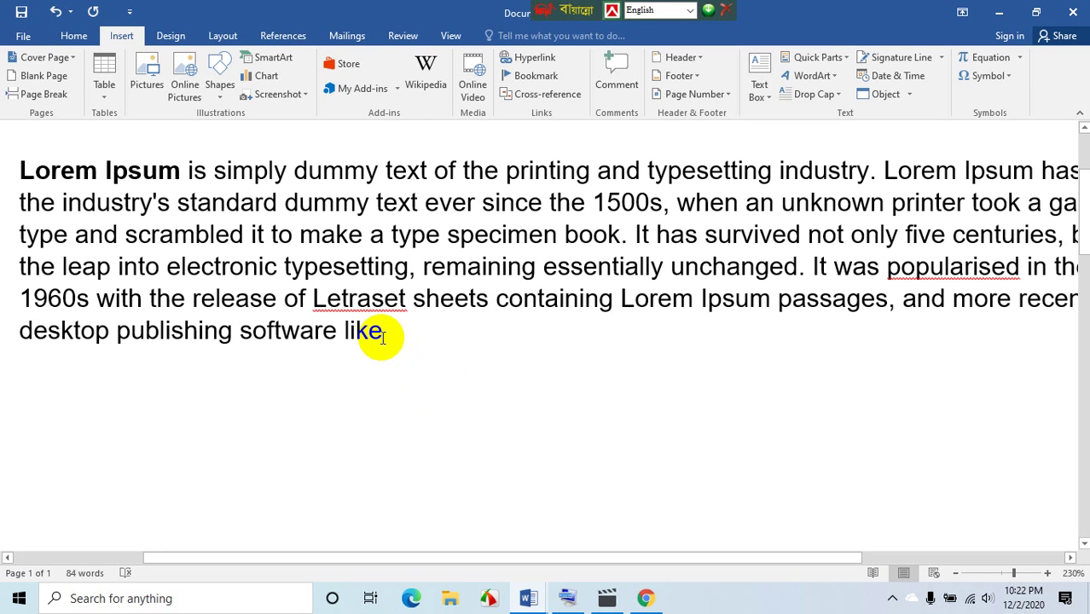
pyautogui.press('Return')
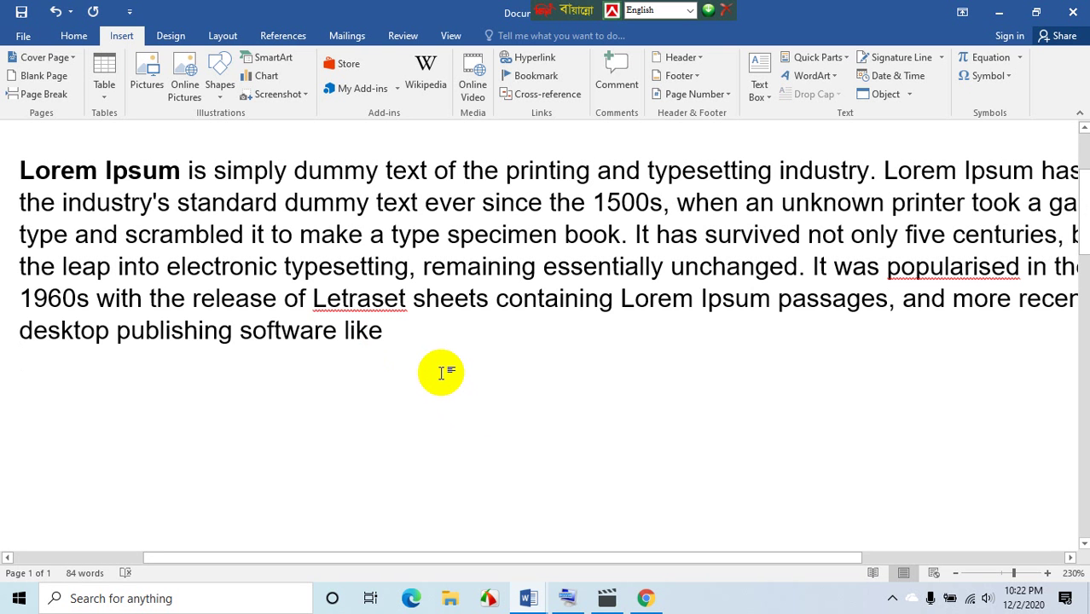
pyautogui.press('Return')
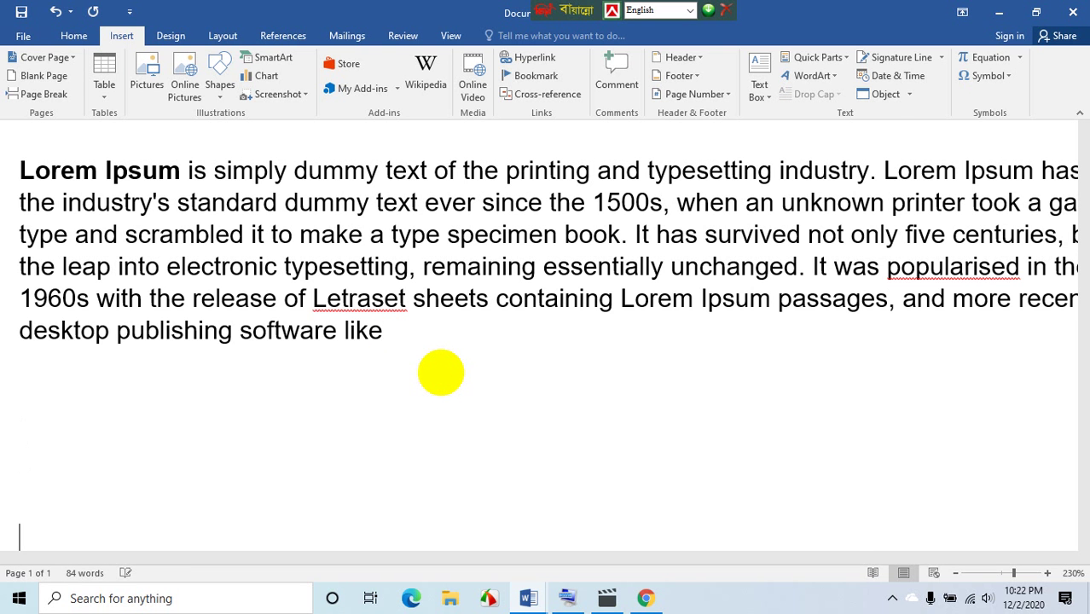
pyautogui.scroll(-2, 441, 371)
pyautogui.press('Return')
pyautogui.press('Return')
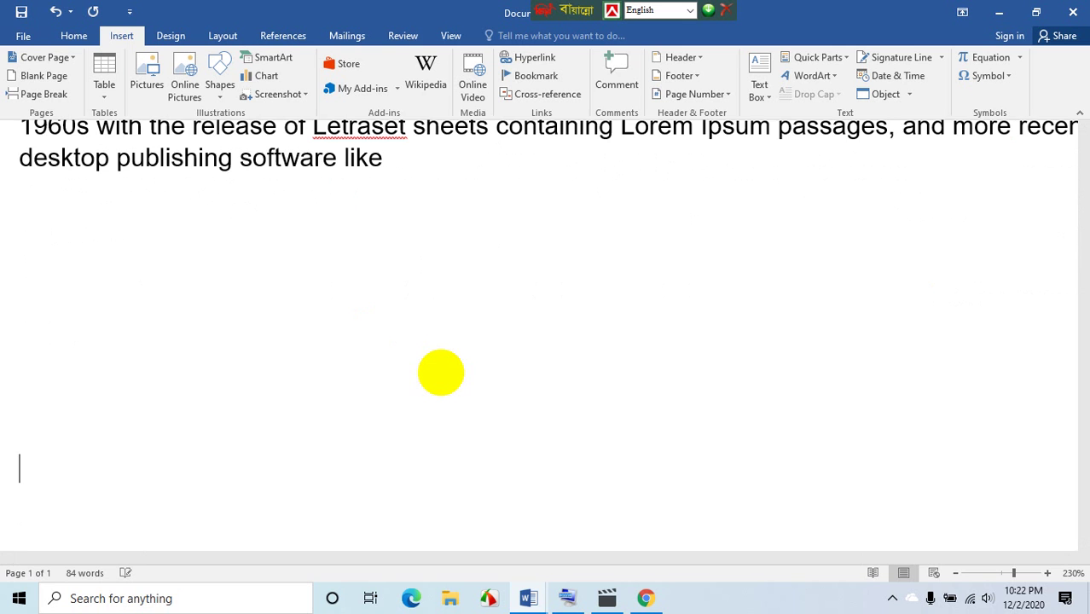
pyautogui.scroll(-1, 441, 371)
pyautogui.press('Return')
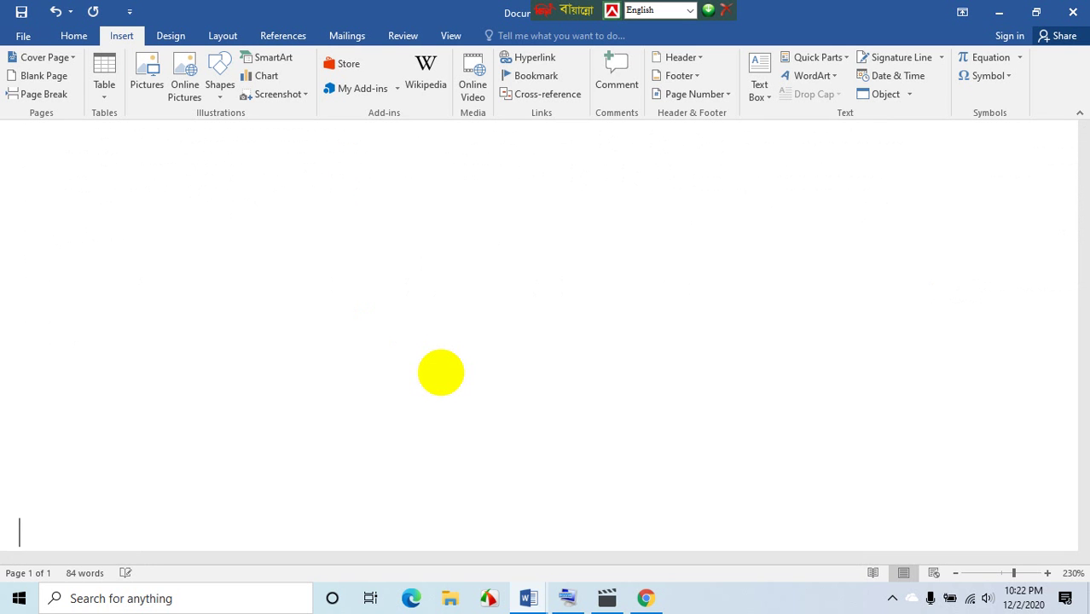
pyautogui.press('Return')
pyautogui.press('Return')
pyautogui.press('Return')
pyautogui.press('Return')
pyautogui.press('Return')
# - Remove the blank lines below the paragraph and erase the letters "ke" from "like"
pyautogui.press('BackSpace')
pyautogui.press('BackSpace')
pyautogui.scroll(2, 440, 373)
pyautogui.press('BackSpace')
pyautogui.press('BackSpace')
pyautogui.press('BackSpace')
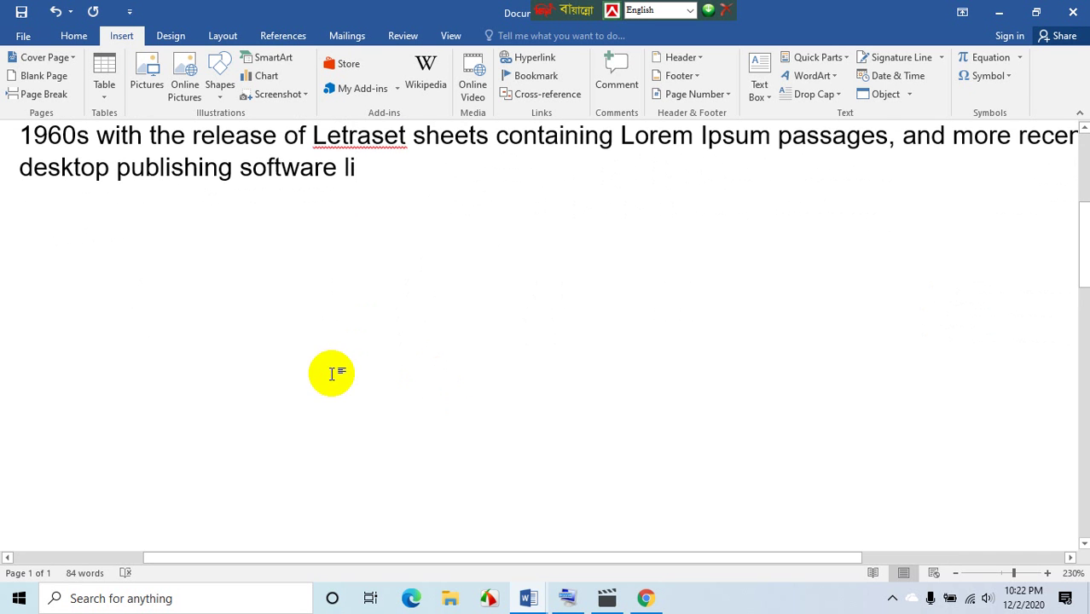
pyautogui.scroll(1, 316, 369)
# - Push "desktop publishing software li" down the page by inserting seven line breaks in front of "desktop"
pyautogui.click(19, 255)
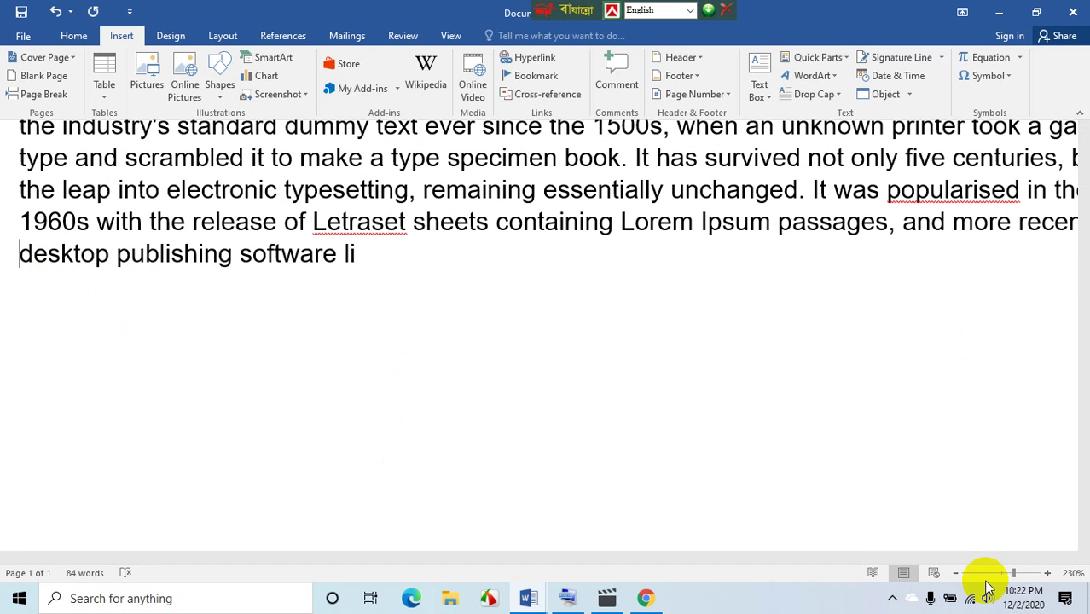
pyautogui.press('Return')
pyautogui.press('Return')
pyautogui.press('Return')
pyautogui.press('Return')
pyautogui.press('Return')
pyautogui.press('Return')
pyautogui.press('Return')
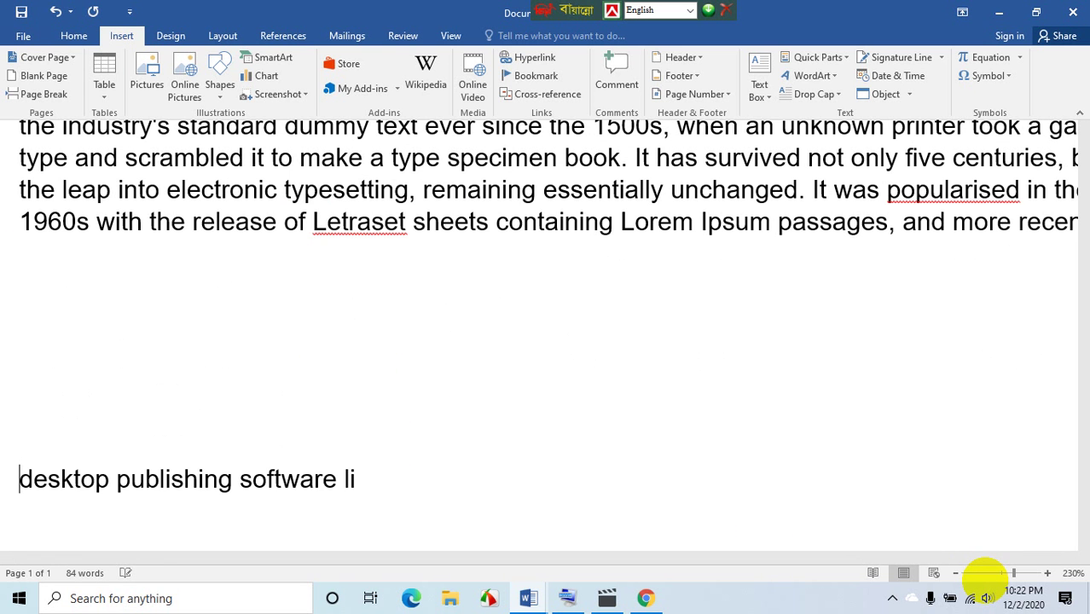
# - Remove the seven line breaks in front of "desktop" to rejoin the last line with the paragraph
pyautogui.press('BackSpace')
pyautogui.press('BackSpace')
pyautogui.press('BackSpace')
pyautogui.press('BackSpace')
pyautogui.press('BackSpace')
pyautogui.press('BackSpace')
pyautogui.press('BackSpace')
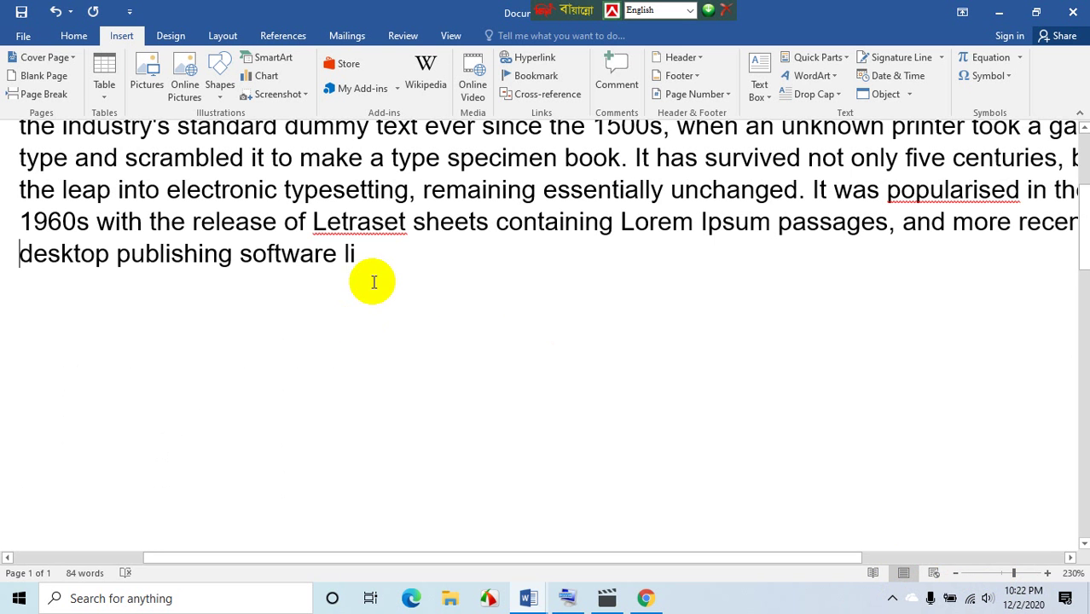
# - Move the text cursor line by line from the end of "li" up to the paragraph's first line
pyautogui.click(388, 257)
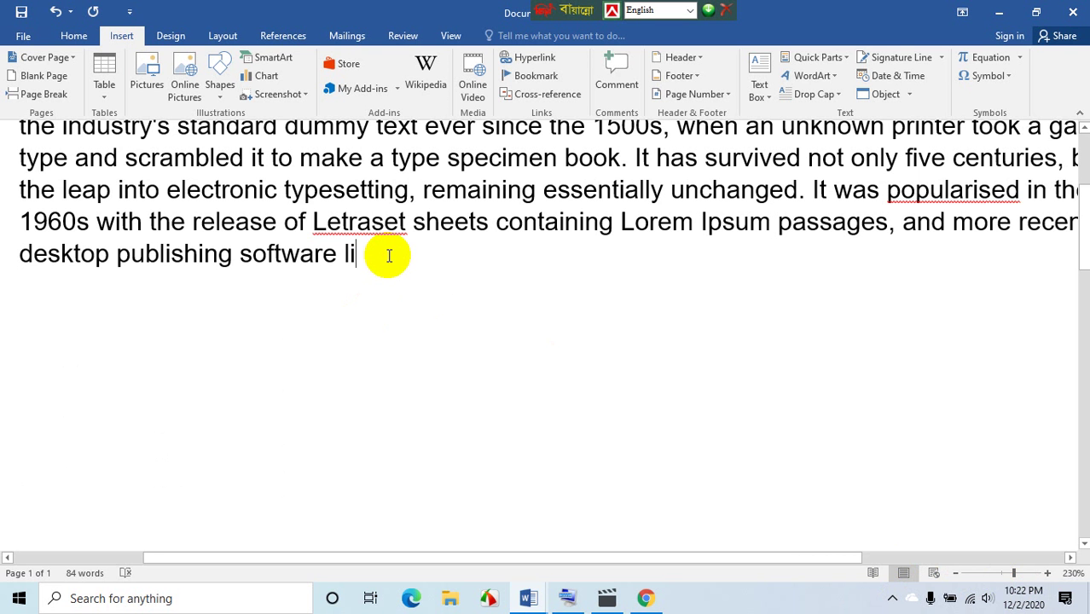
pyautogui.press('Up')
pyautogui.press('Up')
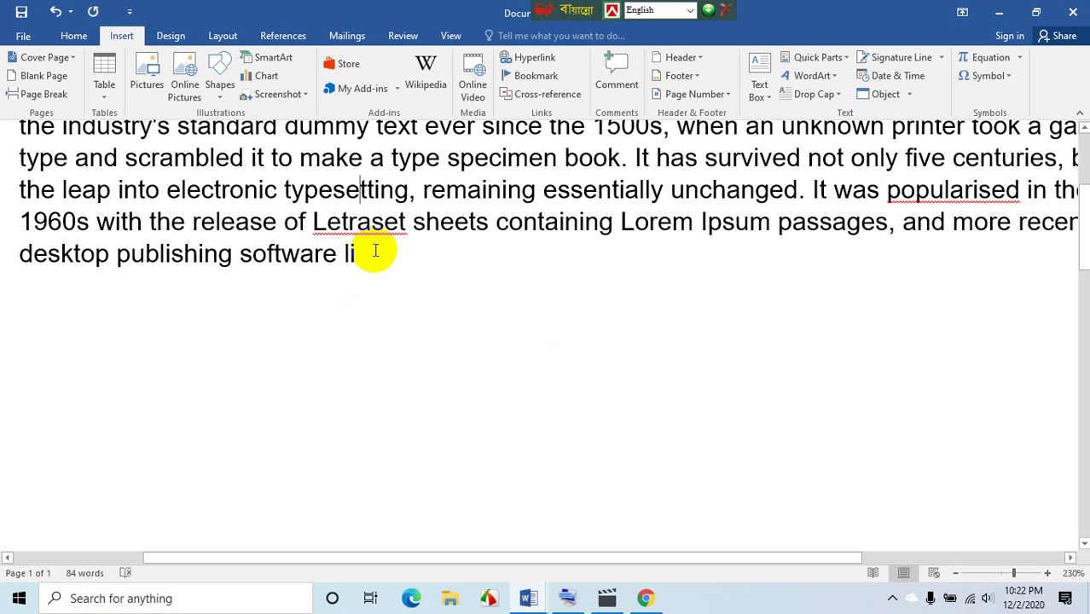
pyautogui.scroll(1, 392, 247)
pyautogui.press('Up')
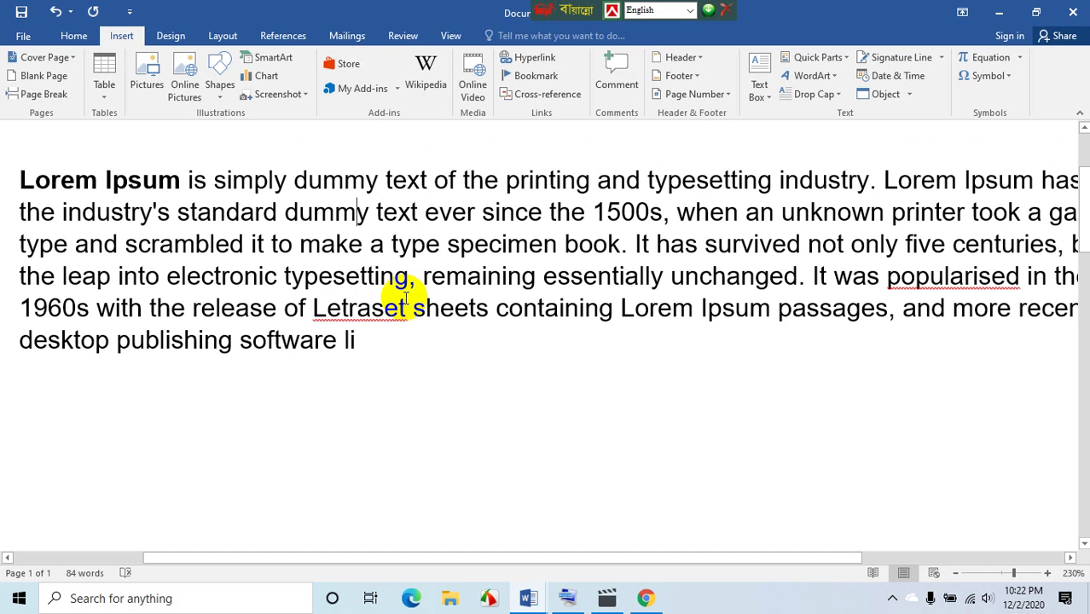
pyautogui.press('Up')
# - Move the text cursor back down through the paragraph and place it at the end of "li"
pyautogui.press('Down')
pyautogui.press('Down')
pyautogui.press('Down')
pyautogui.press('Down')
pyautogui.press('Left')
pyautogui.press('Left')
pyautogui.press('Left')
pyautogui.press('Left')
pyautogui.press('Down')
pyautogui.press('Right')
pyautogui.press('Right')
pyautogui.press('Right')
pyautogui.press('Right')
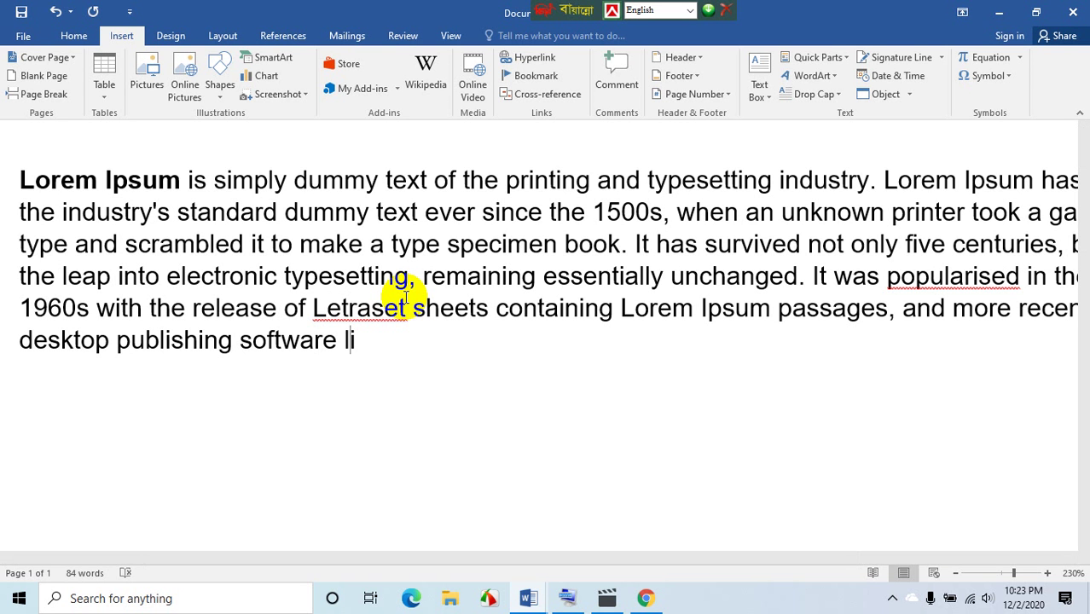
pyautogui.press('Right')
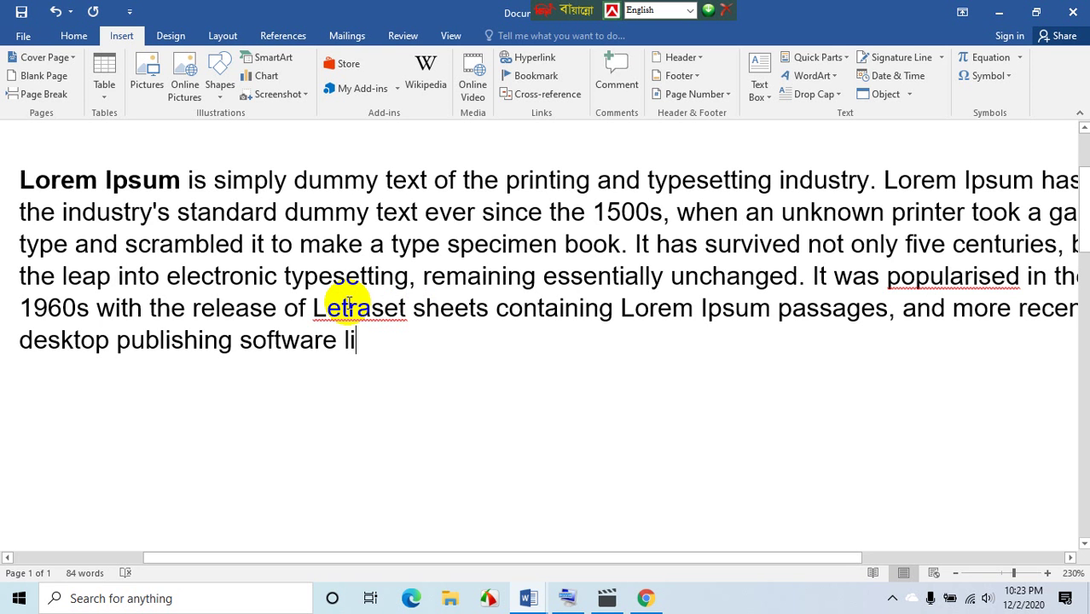
# - Insert a page break after "li" and check the new second page against the text on the first
pyautogui.hotkey('ctrl', 'Return')
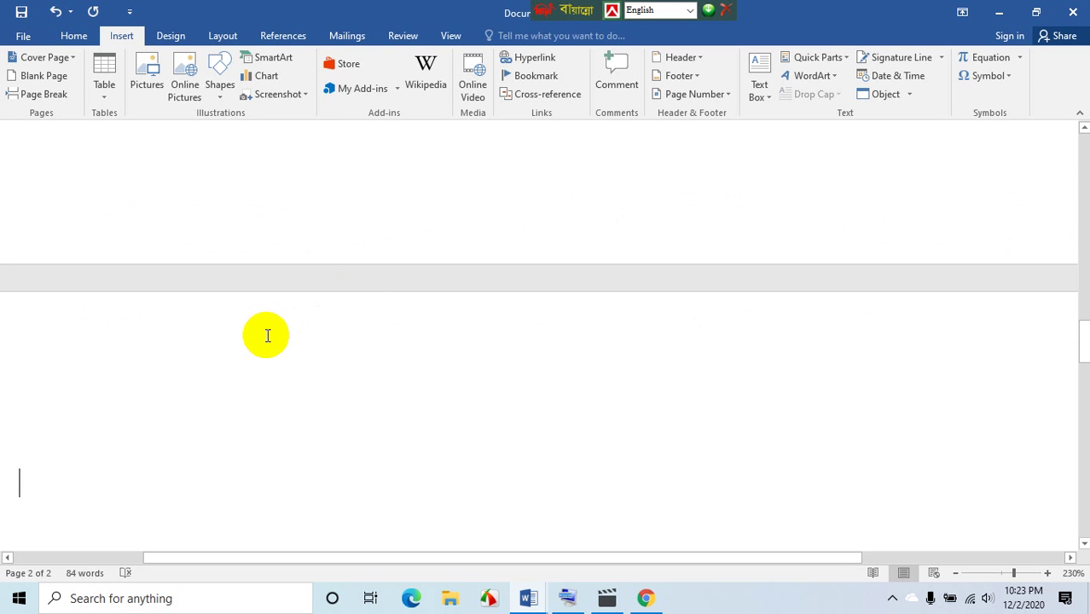
pyautogui.scroll(-2, 267, 335)
pyautogui.scroll(5, 308, 431)
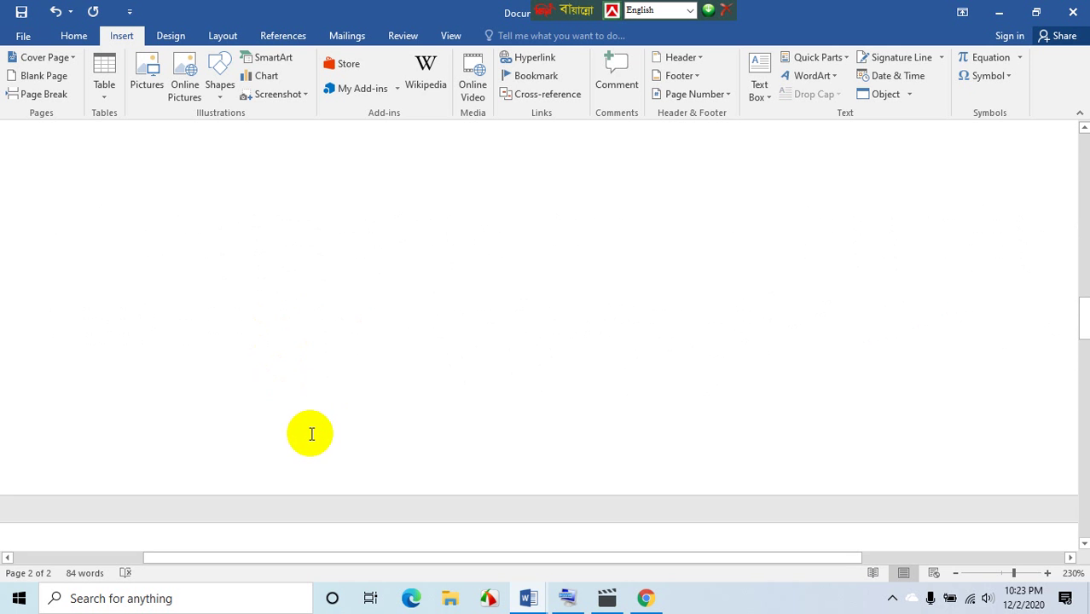
pyautogui.scroll(15, 308, 431)
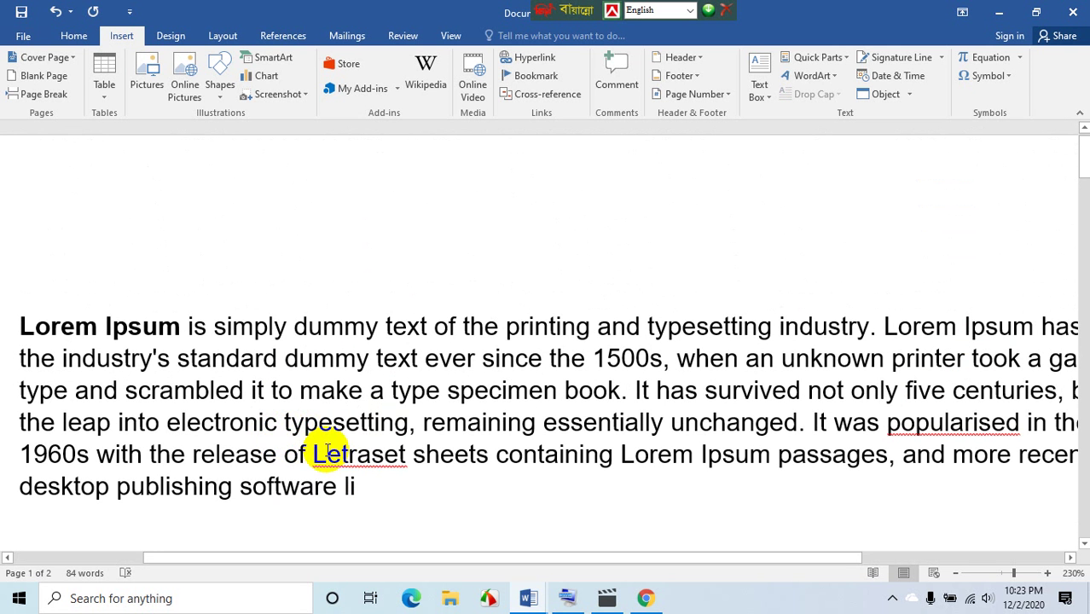
pyautogui.scroll(-1, 344, 457)
# - Insert wide runs of spaces before and after "li" in the last line, and add a period at the end
pyautogui.click(341, 413)
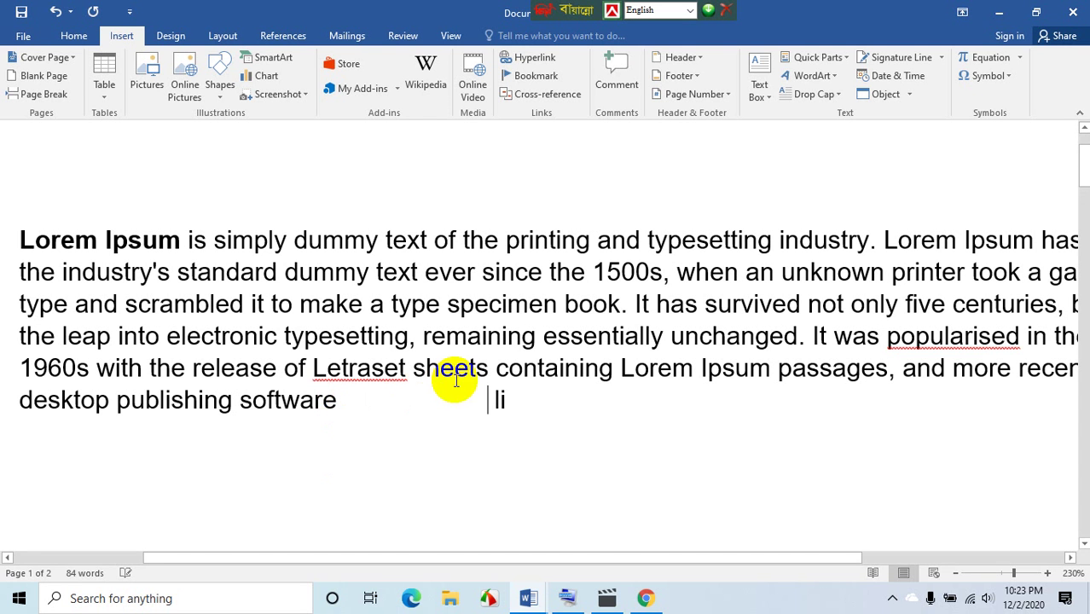
pyautogui.click(527, 394)
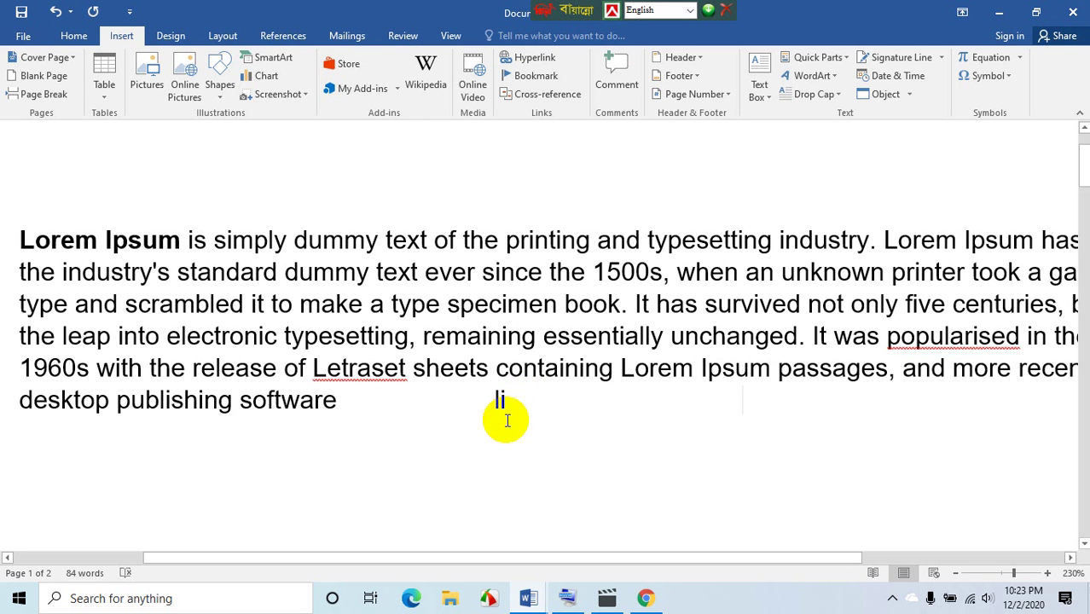
pyautogui.write('.')
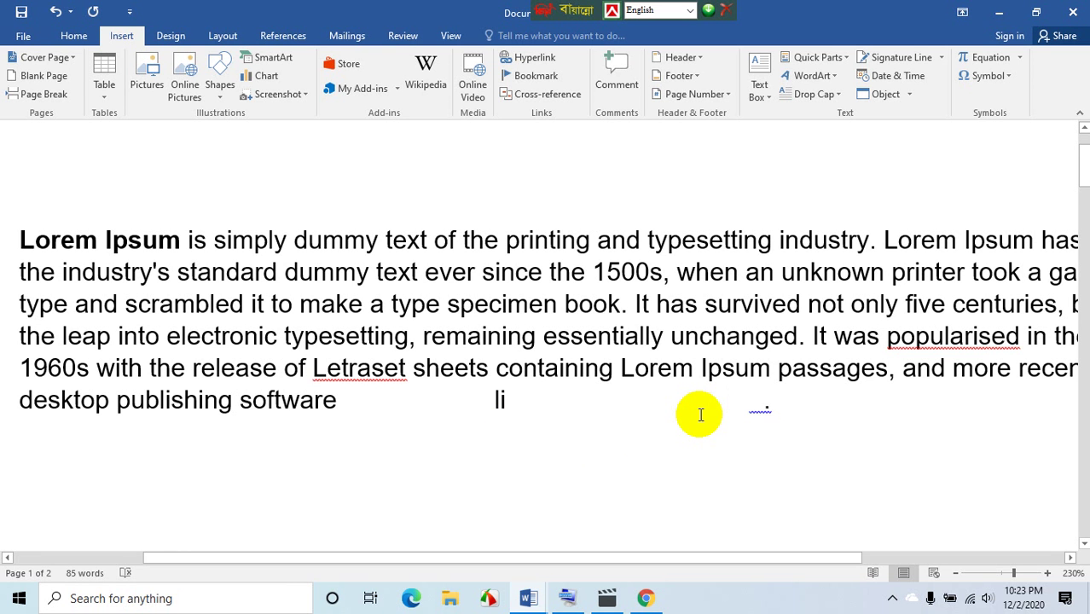
# - Enter a line of eight underscores in the gap before the final period and erase it again
pyautogui.write('________')
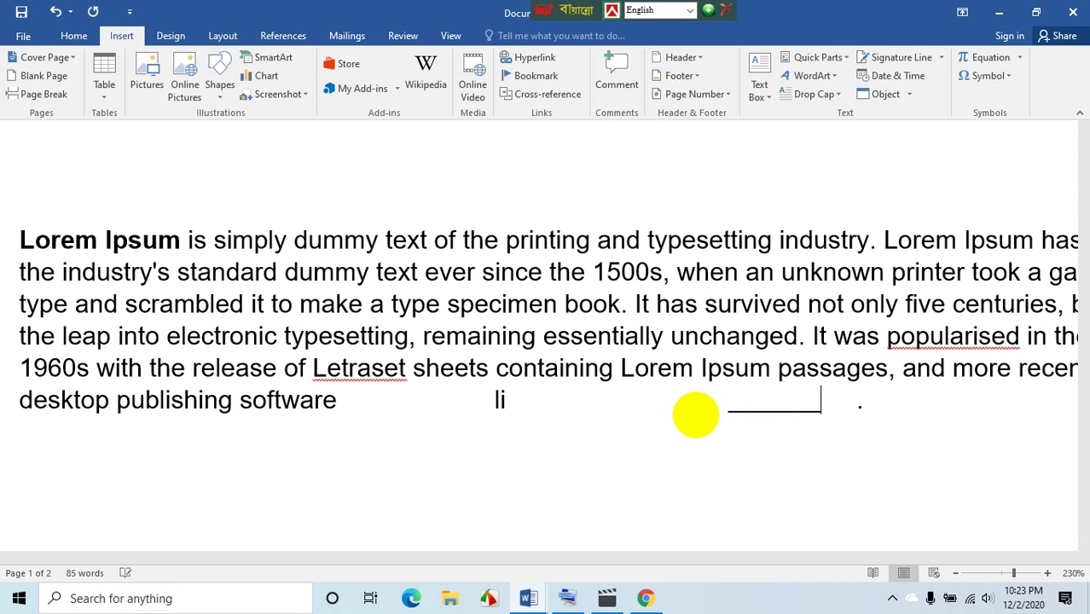
pyautogui.press('BackSpace')
pyautogui.press('BackSpace')
pyautogui.press('BackSpace')
pyautogui.press('BackSpace')
pyautogui.press('BackSpace')
pyautogui.press('BackSpace')
pyautogui.press('BackSpace')
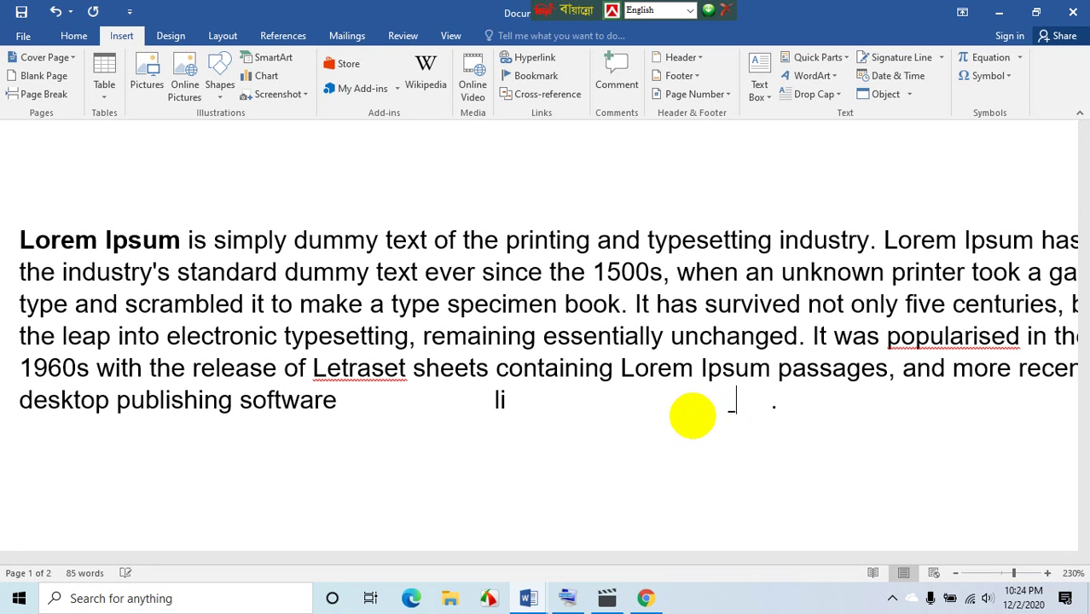
pyautogui.press('BackSpace')
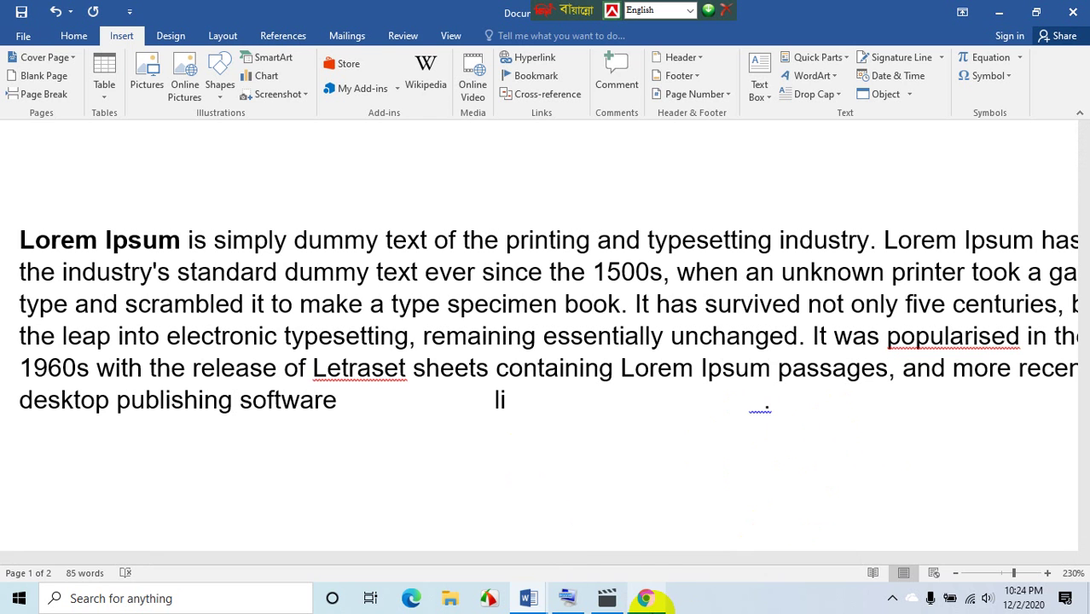
# - Add the spaced capital letters "A B C" after the period in the last line
pyautogui.moveTo(645, 599)
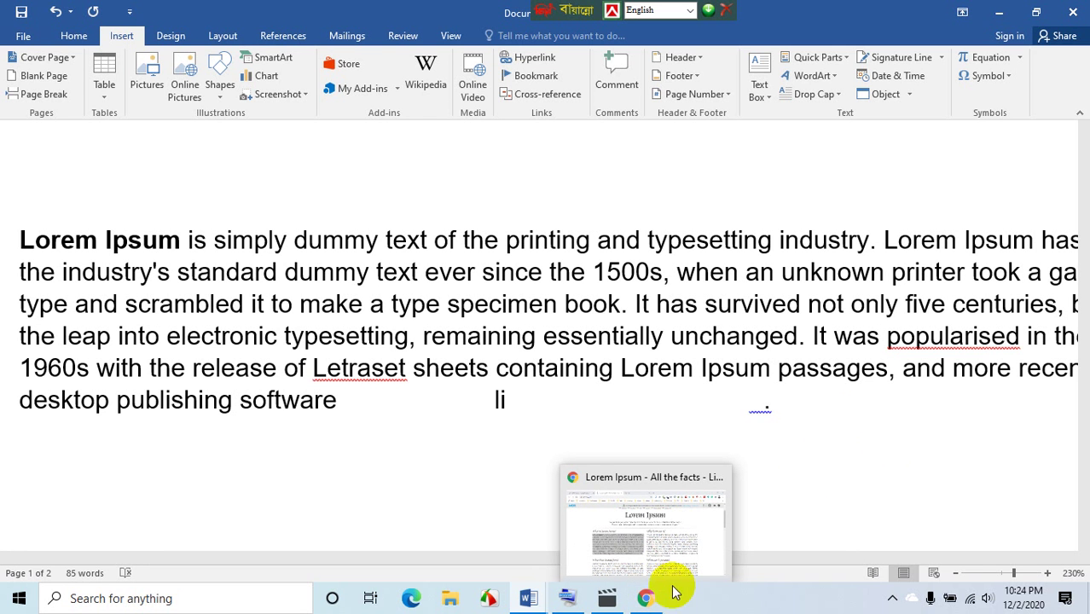
pyautogui.click(896, 425)
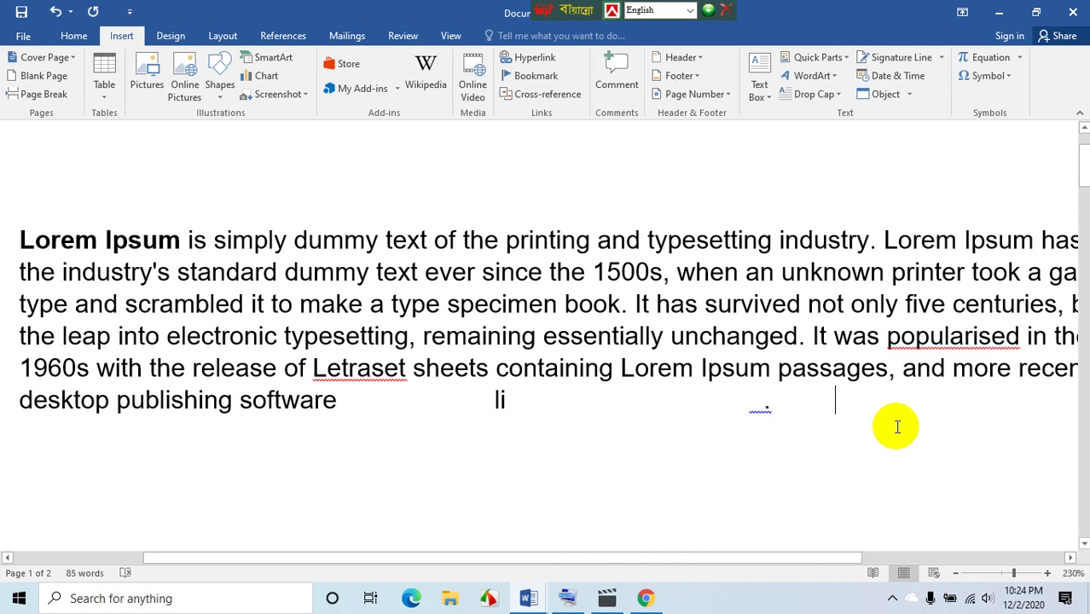
pyautogui.write('A')
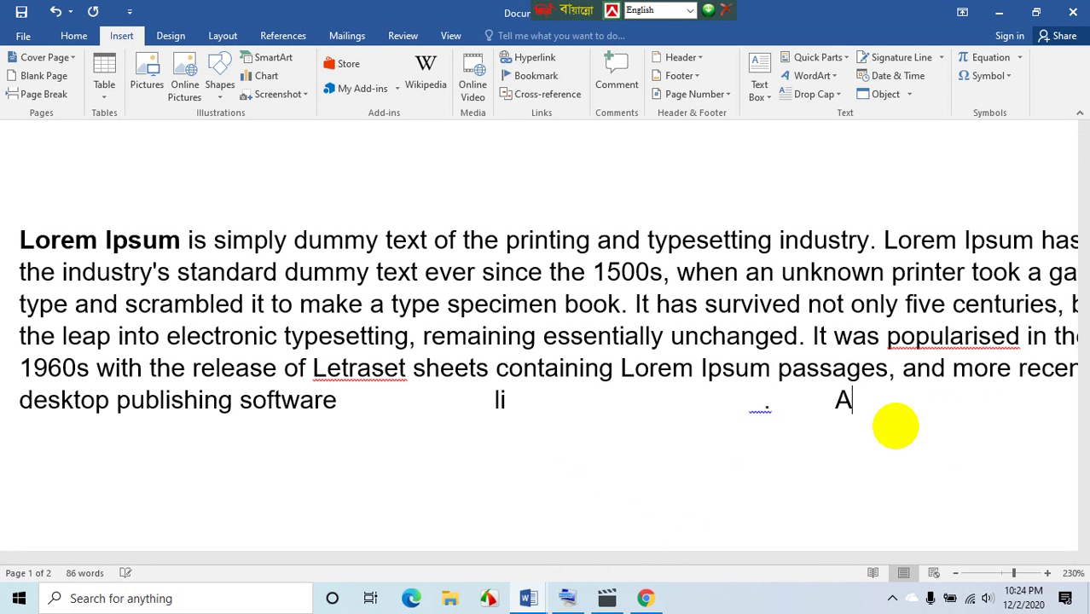
pyautogui.write(' B')
# - Enter the lowercase letters "abs" after "A B C" and erase them again
pyautogui.write('a')
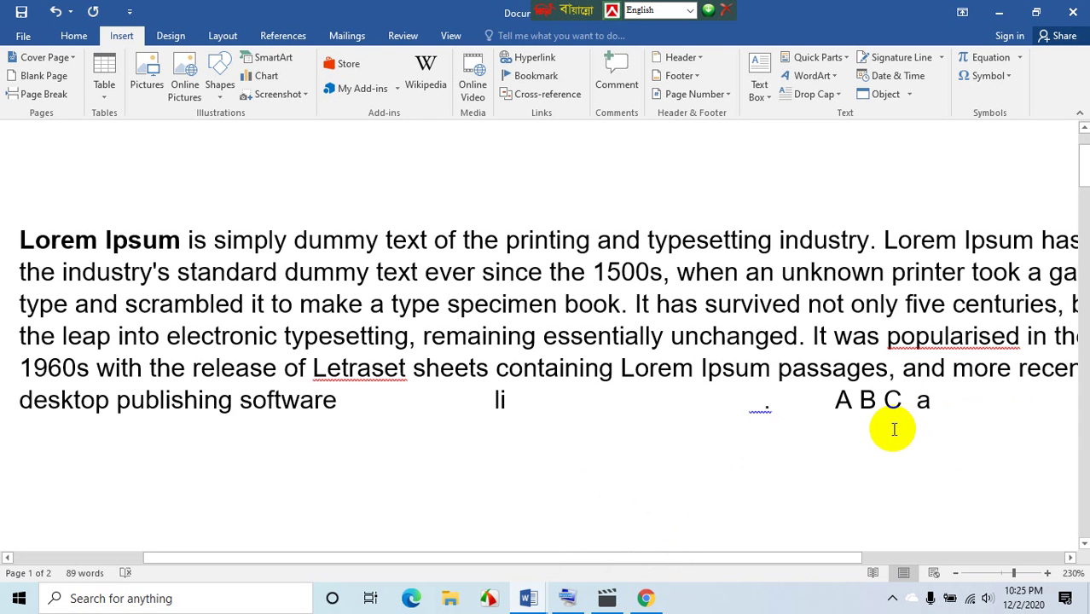
pyautogui.write('bs')
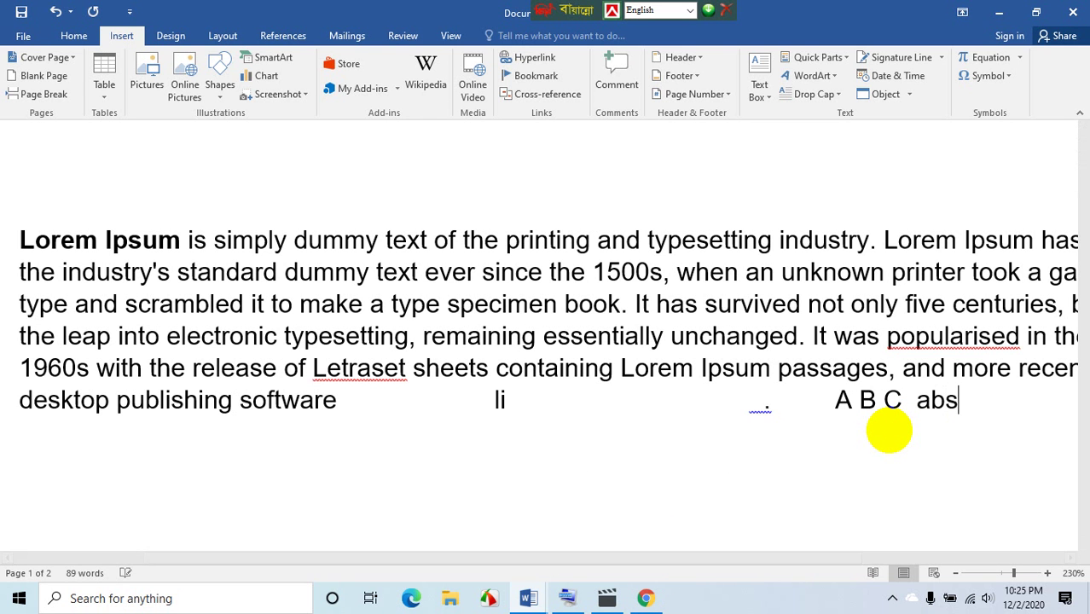
pyautogui.press('BackSpace')
pyautogui.press('BackSpace')
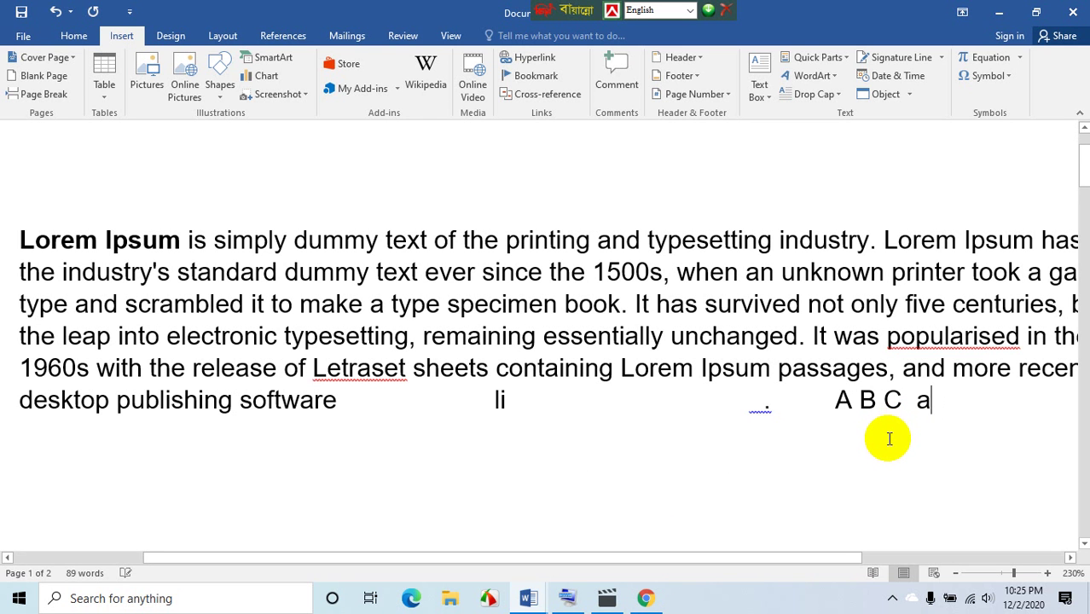
pyautogui.press('BackSpace')
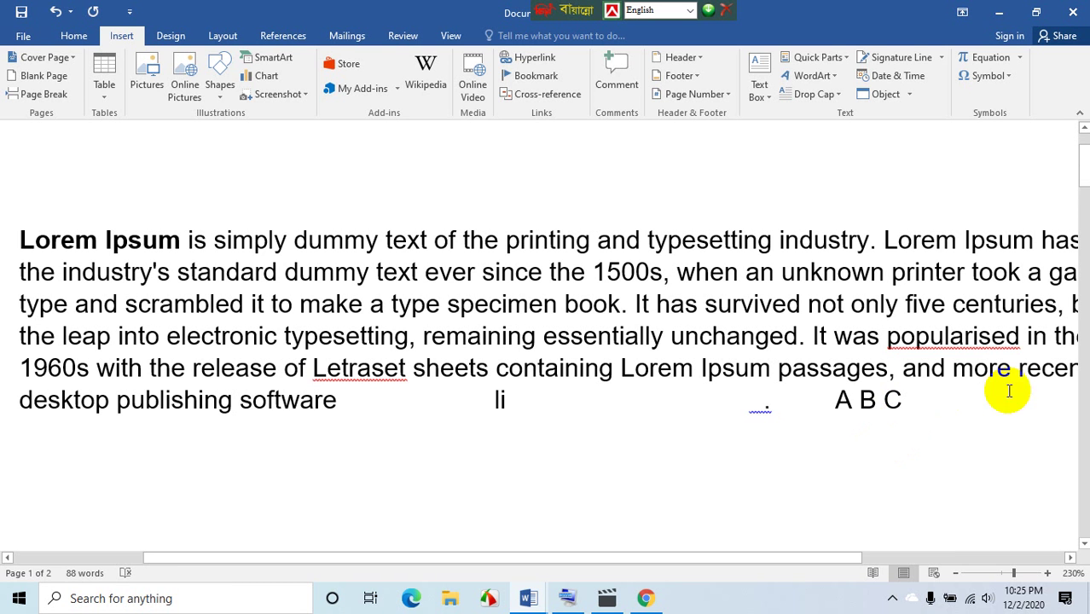
# - Add the capital letters "A B" at the end of the last line, after "A B C"
pyautogui.click(961, 403)
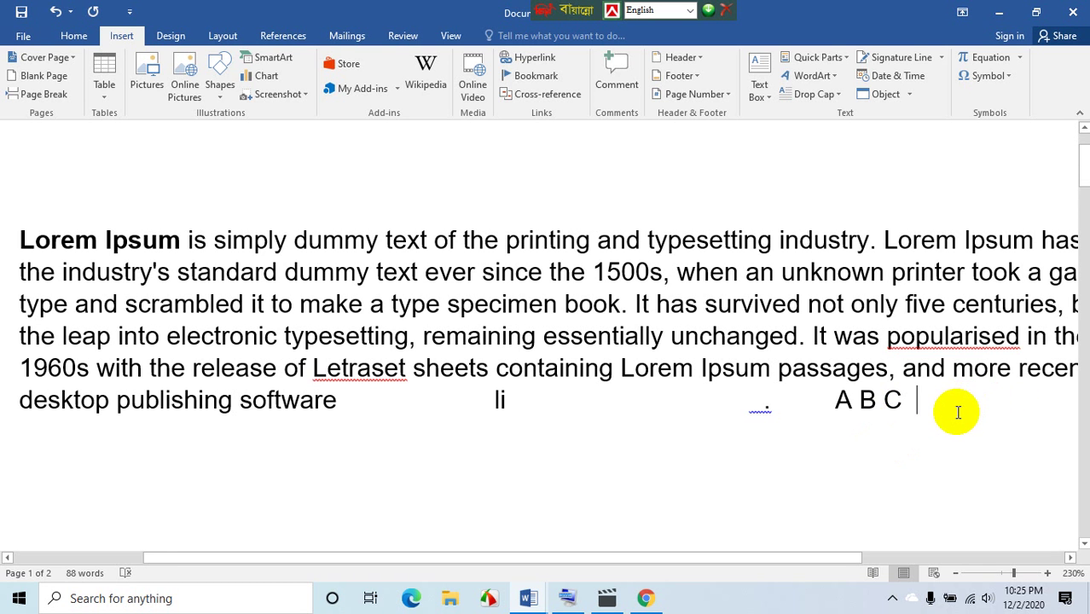
pyautogui.write('A')
pyautogui.write('B')
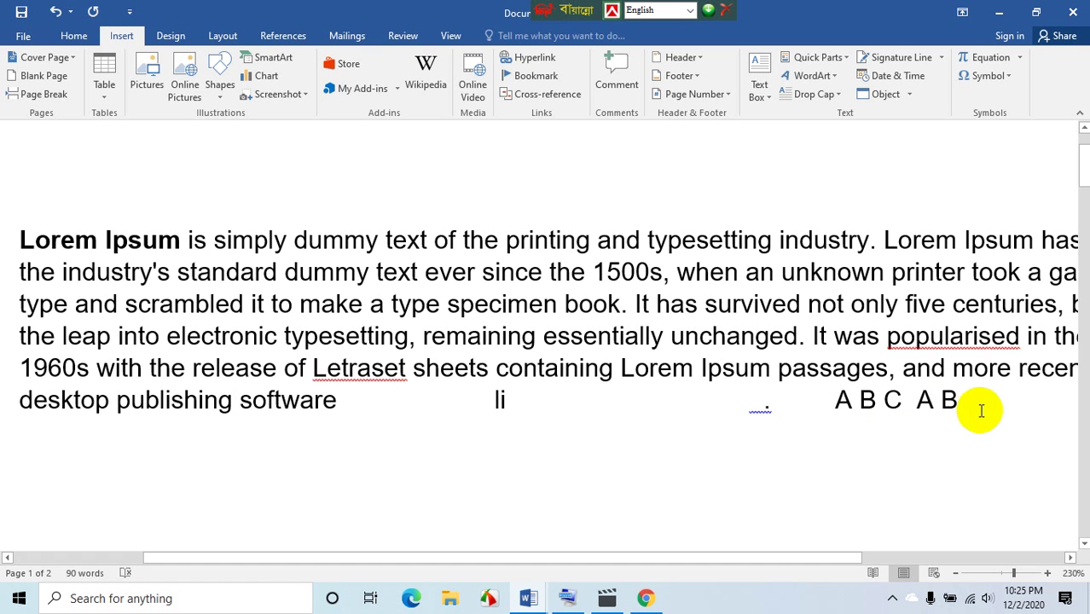
# - Insert two tabs after the closing "A B" and start a new line indented with three tabs
pyautogui.press('Tab')
pyautogui.press('Tab')
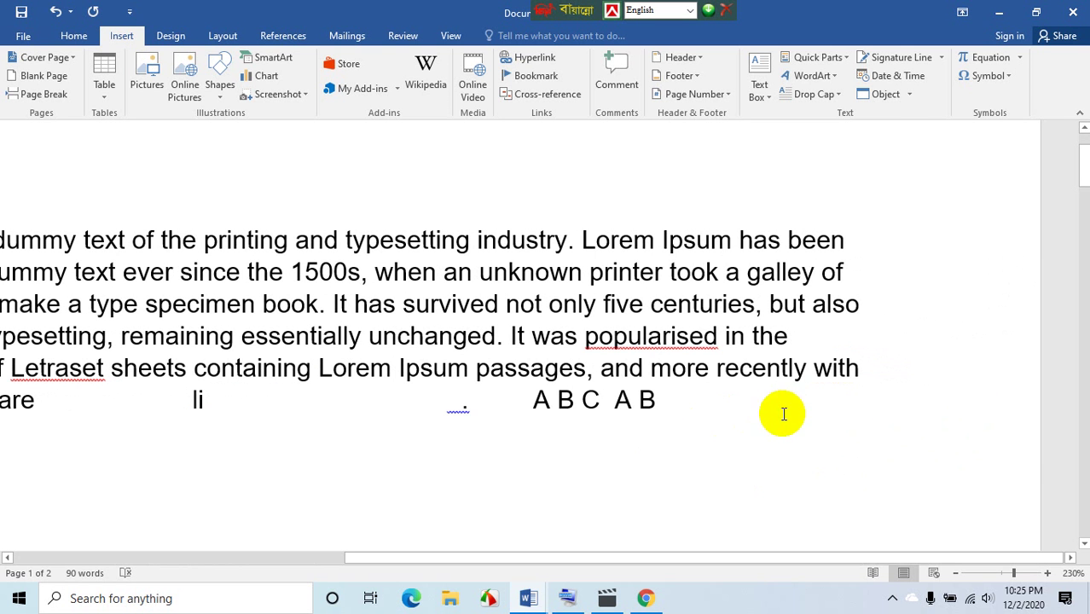
pyautogui.press('Return')
pyautogui.press('Tab')
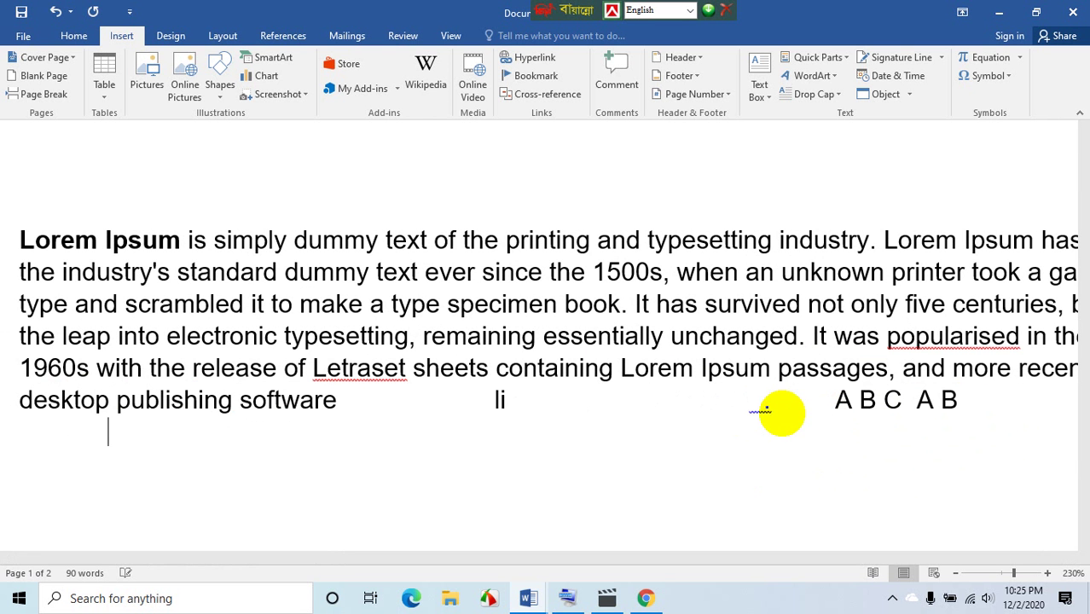
pyautogui.press('Tab')
pyautogui.press('Tab')
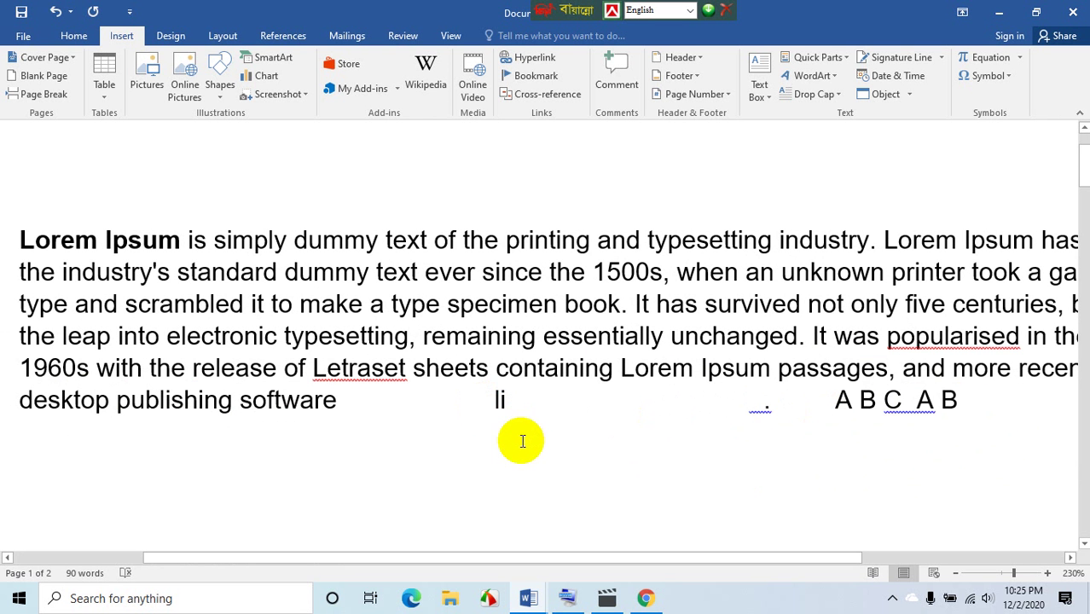
# - Insert a run of tabs before "li" in the last line and erase them again
pyautogui.press('Tab')
pyautogui.press('Tab')
pyautogui.press('Tab')
pyautogui.press('Tab')
pyautogui.press('Tab')
pyautogui.press('Tab')
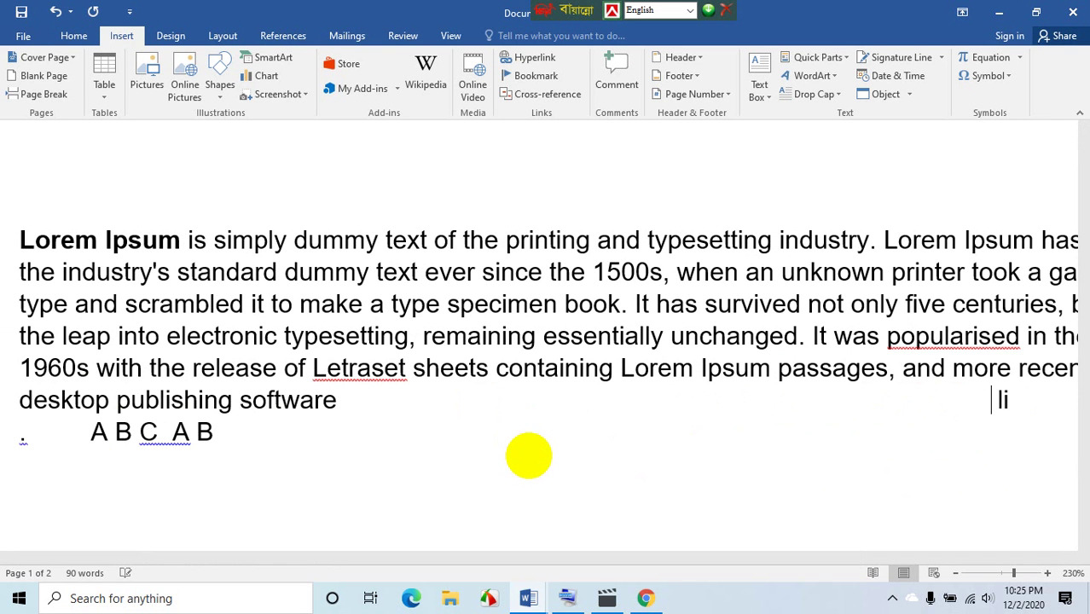
pyautogui.press('BackSpace')
pyautogui.press('BackSpace')
pyautogui.press('BackSpace')
pyautogui.press('BackSpace')
pyautogui.press('BackSpace')
pyautogui.press('BackSpace')
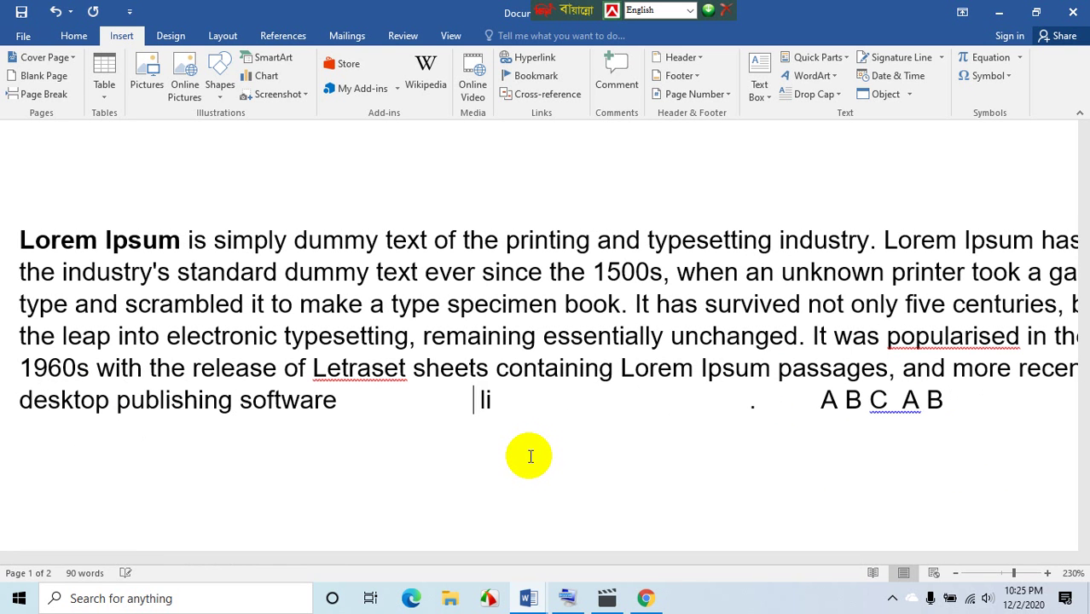
# - Narrow the gap between "software" and "li" by erasing several of the spaces before "li"
pyautogui.press('BackSpace')
pyautogui.press('BackSpace')
pyautogui.press('BackSpace')
pyautogui.press('BackSpace')
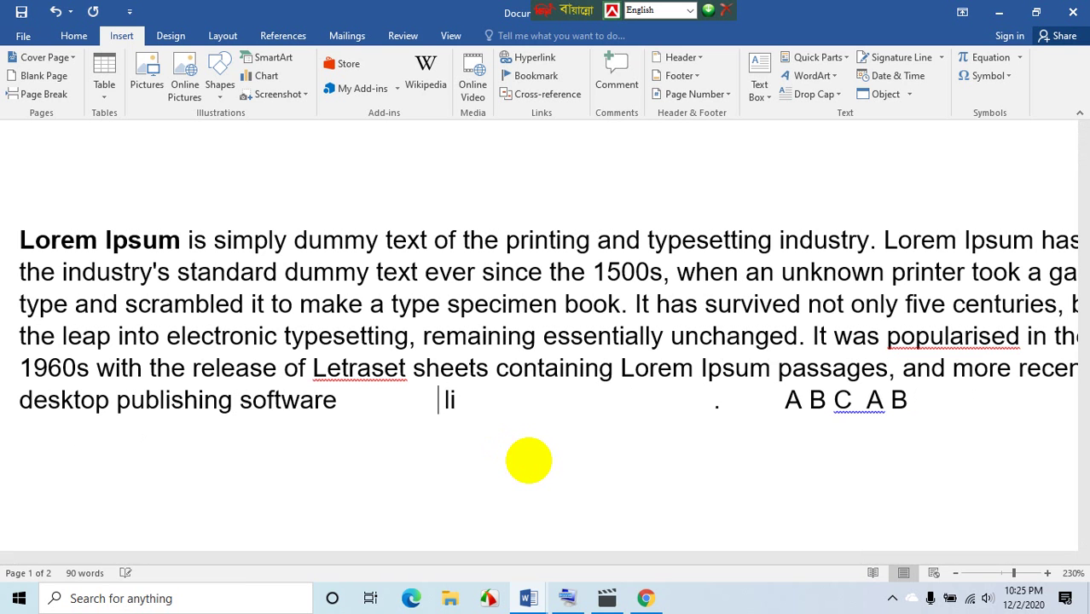
pyautogui.press('BackSpace')
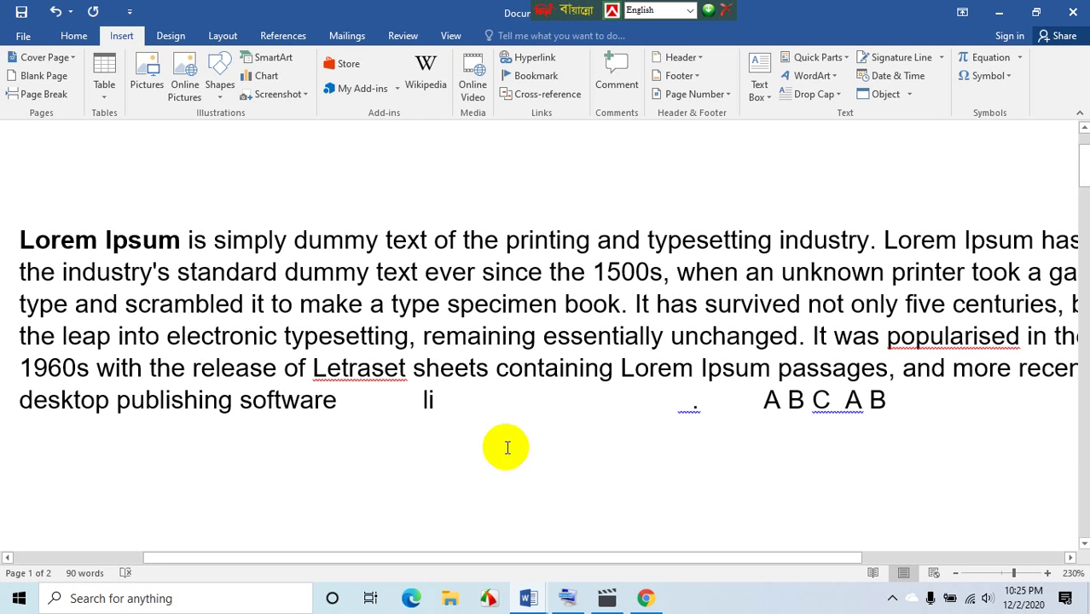
# - Erase the spaces from the middle of the gap before the period back to "li", and delete its "i" as well
pyautogui.press('BackSpace')
pyautogui.press('BackSpace')
pyautogui.press('BackSpace')
pyautogui.press('BackSpace')
pyautogui.press('BackSpace')
pyautogui.press('BackSpace')
pyautogui.press('BackSpace')
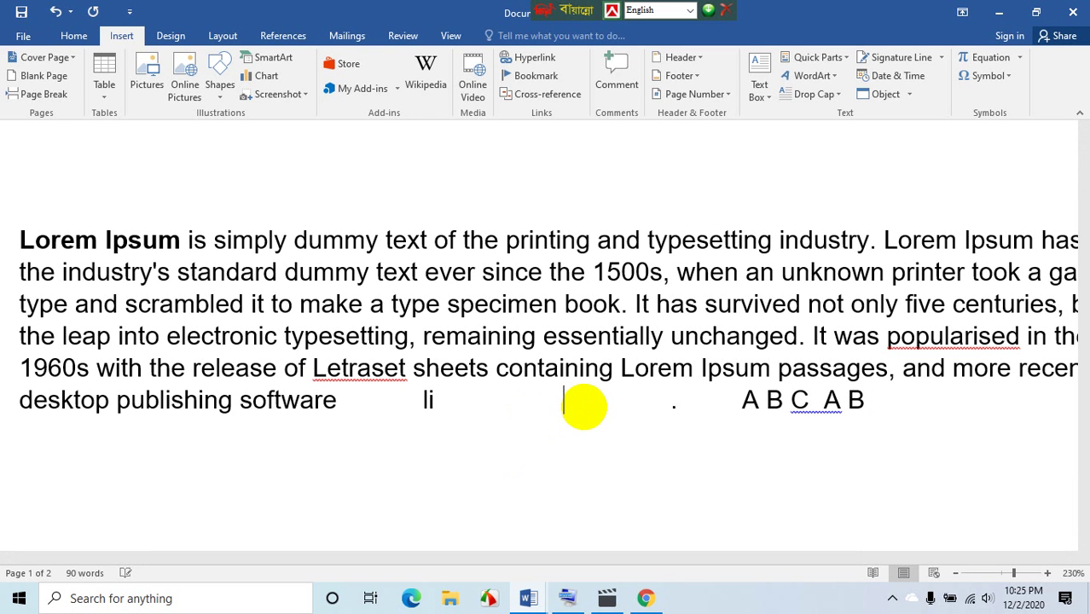
pyautogui.press('BackSpace')
pyautogui.press('BackSpace')
pyautogui.press('BackSpace')
pyautogui.press('BackSpace')
pyautogui.press('BackSpace')
pyautogui.press('BackSpace')
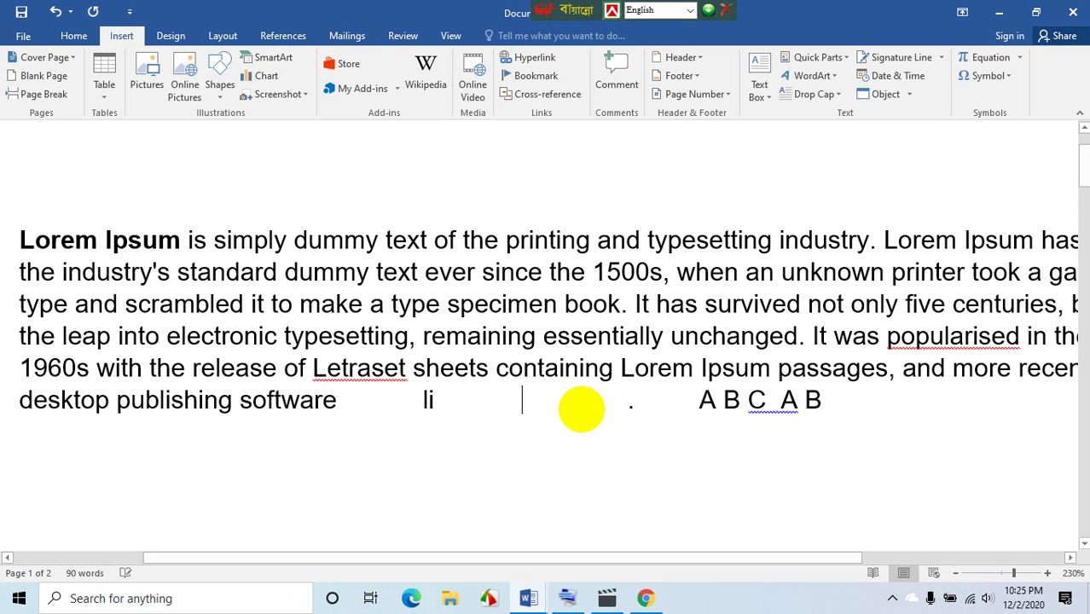
pyautogui.press('BackSpace')
pyautogui.press('BackSpace')
pyautogui.press('BackSpace')
pyautogui.press('BackSpace')
pyautogui.press('BackSpace')
pyautogui.press('BackSpace')
pyautogui.press('BackSpace')
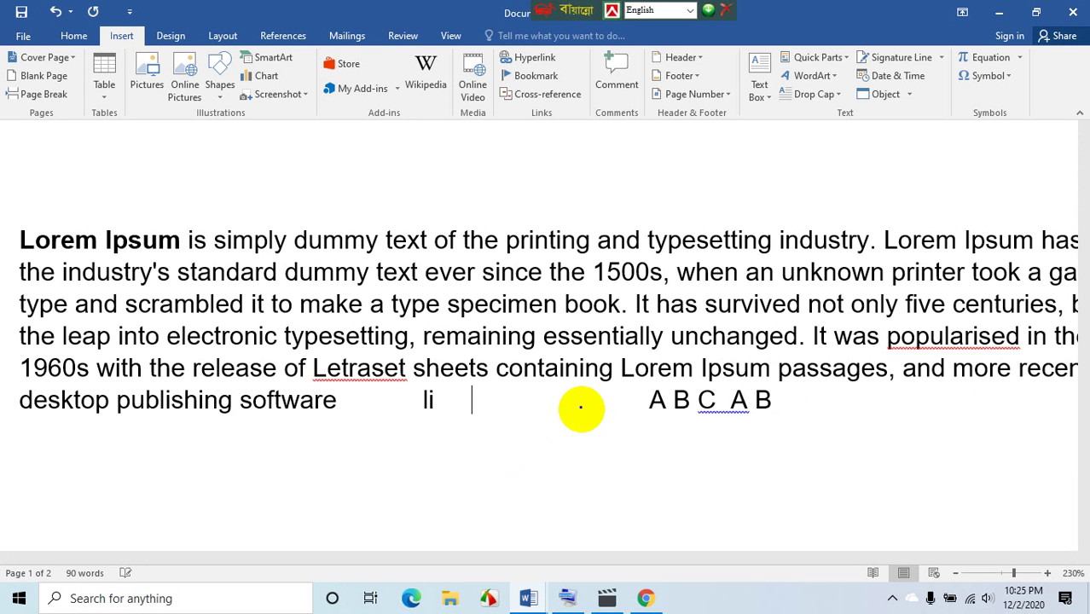
pyautogui.press('BackSpace')
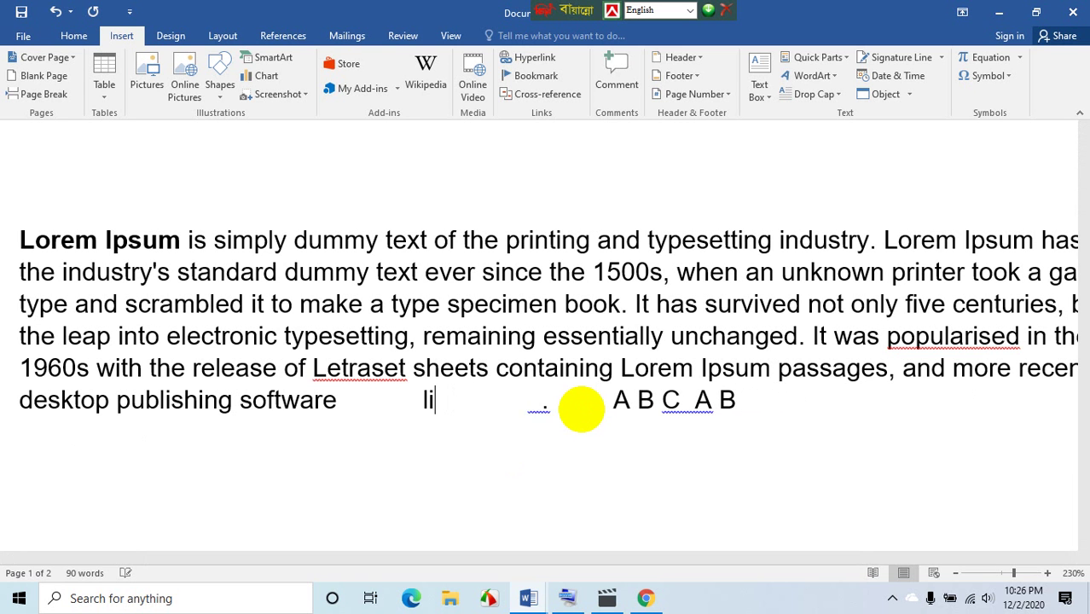
pyautogui.press('BackSpace')
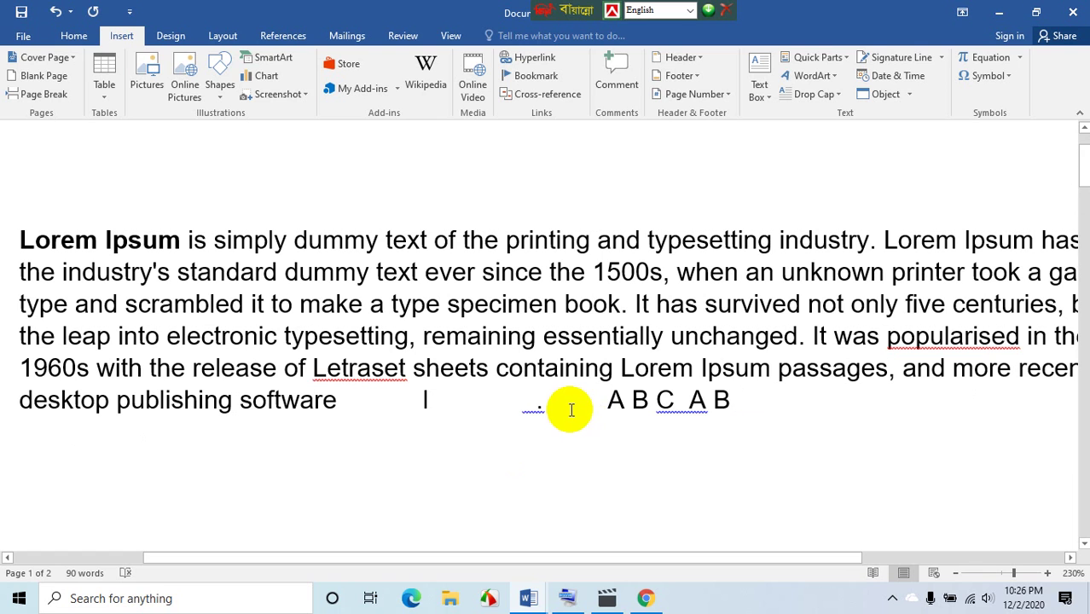